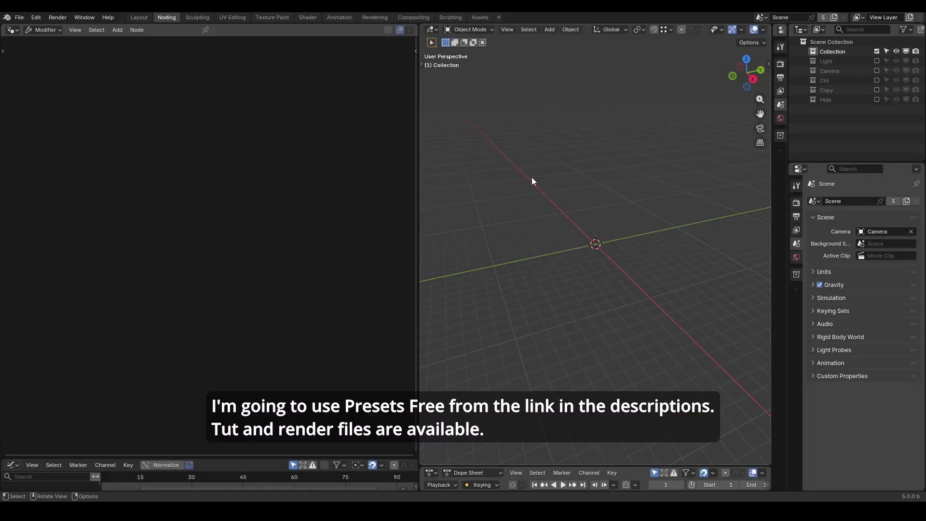
Add a UV sphere to the scene.
key("shift")
key("shift+a")
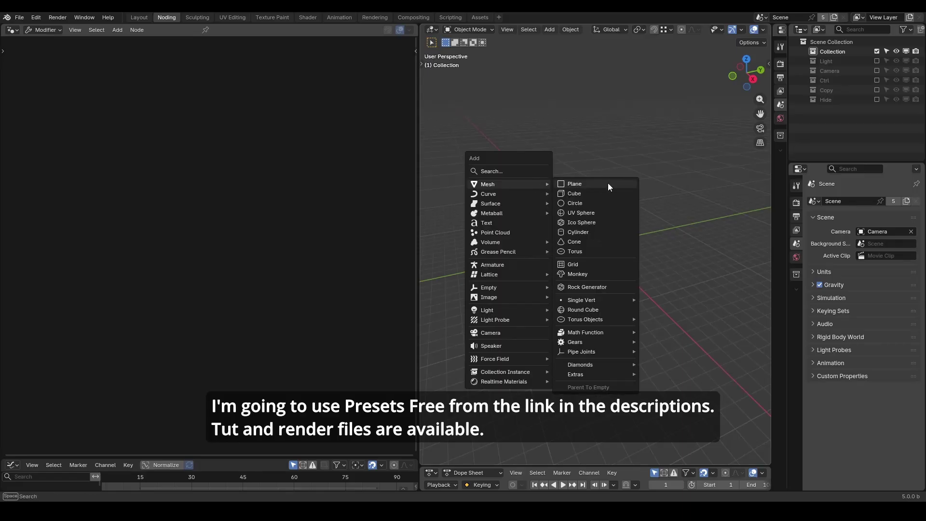
left_click(602, 212)
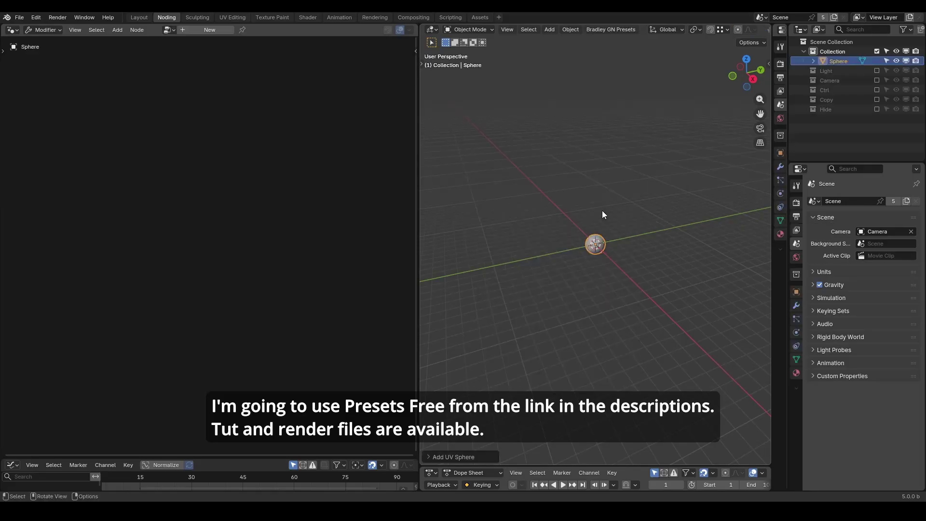
Create a new geometry node tree for the sphere, pin it in the node editor, and view the sphere from the front.
left_click(198, 30)
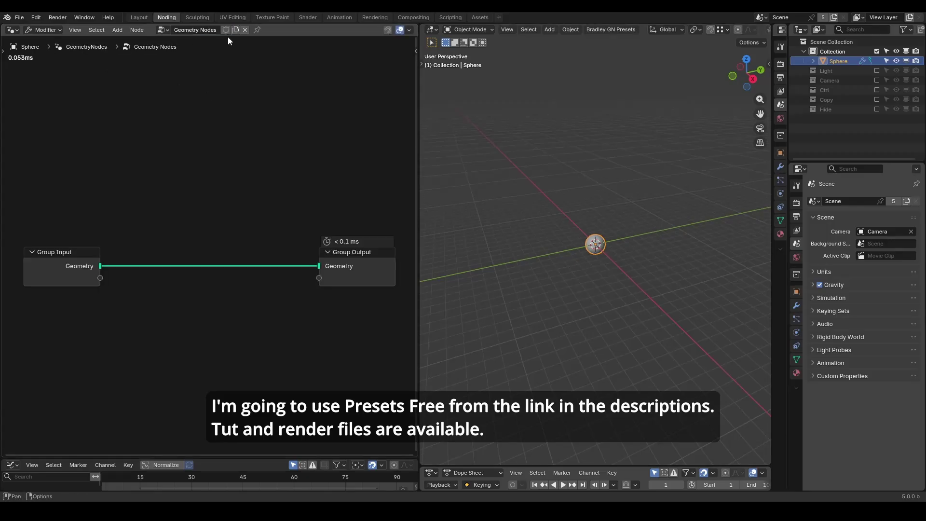
left_click(257, 29)
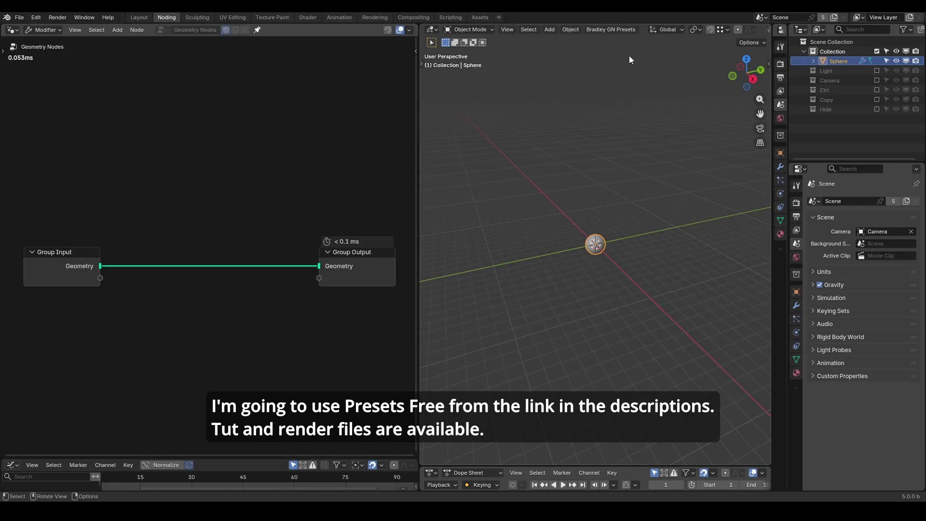
left_click(732, 76)
scroll(635, 208, "up", 8)
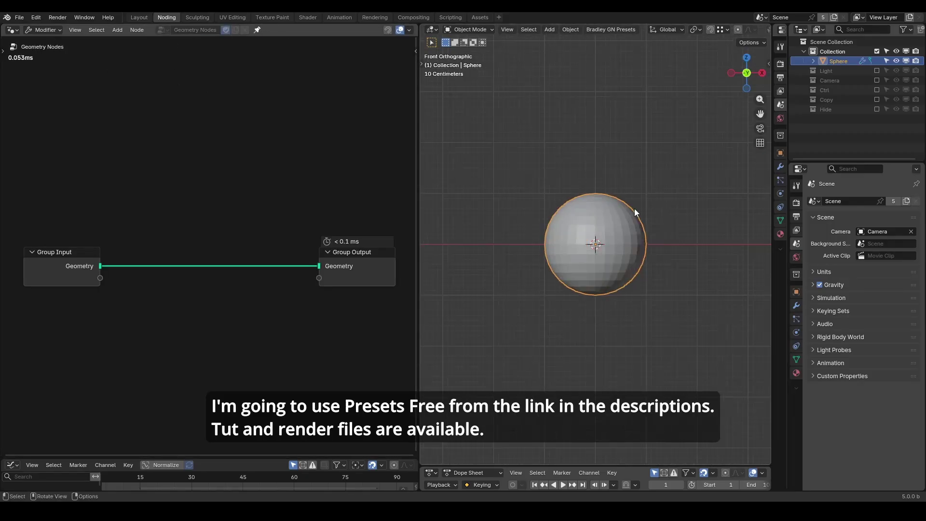
Add a Mesh to SDF Grid node above Group Input and sketch an annotation arc beside the sphere's surface.
key("shift+a")
type("sdf")
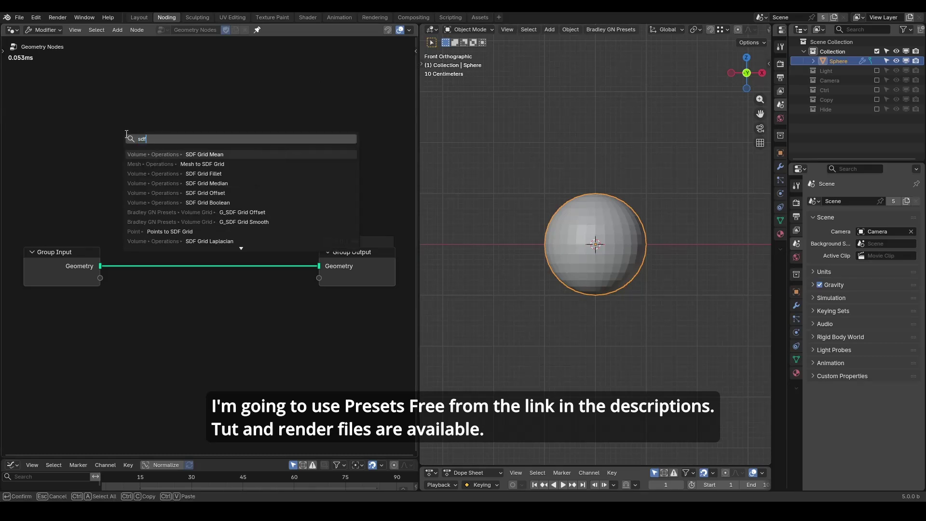
key("Return")
left_click(128, 126)
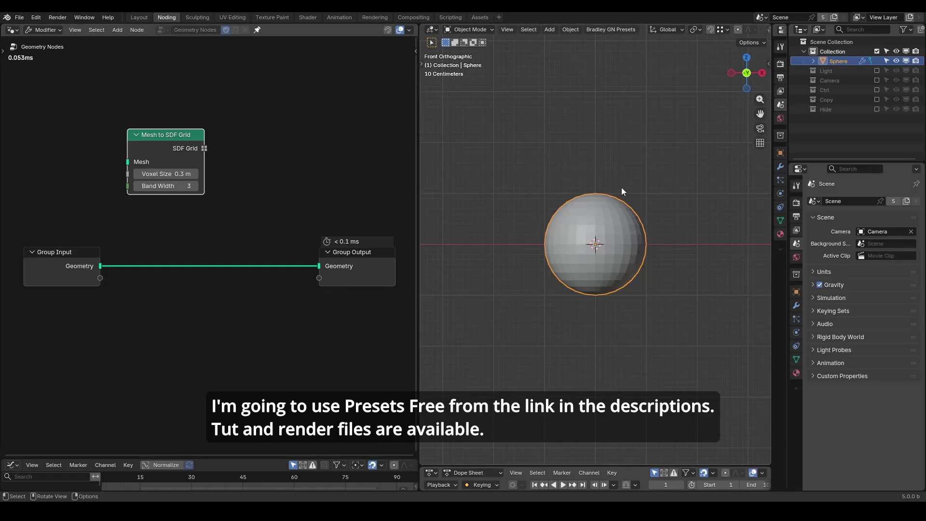
mouse_move(624, 183)
left_mouse_down()
mouse_move(661, 237)
mouse_move(633, 305)
left_mouse_up()
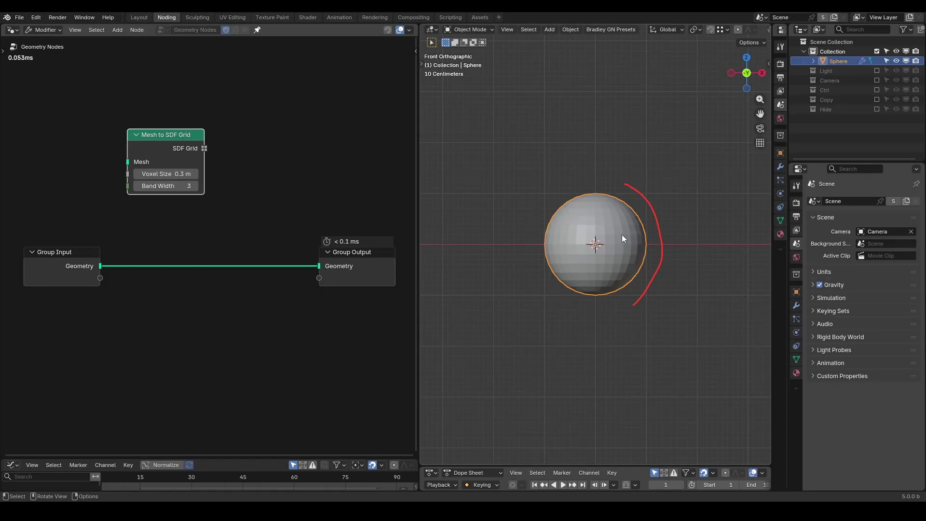
Connect a G_to Volume Grid node after Group Input and move Group Output farther away to make room.
key("shift+a")
type("tvg")
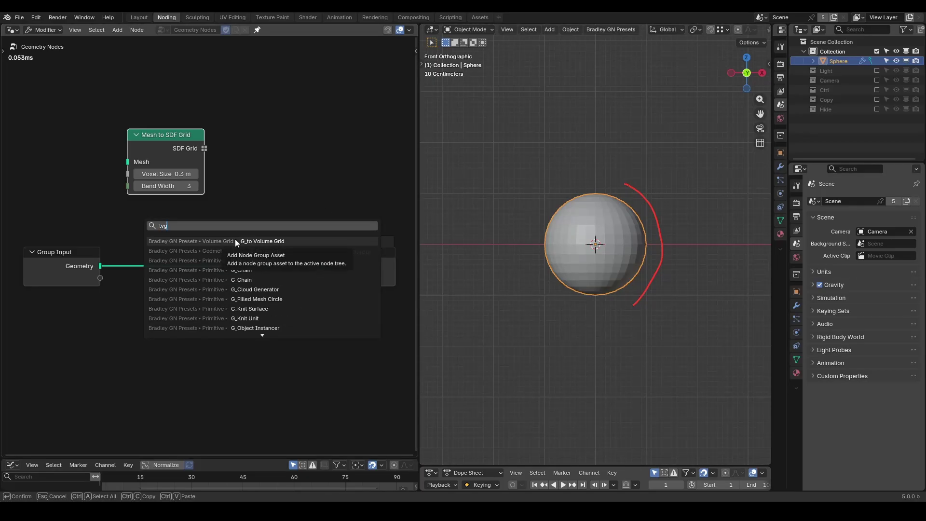
left_click(235, 239)
left_click(143, 245)
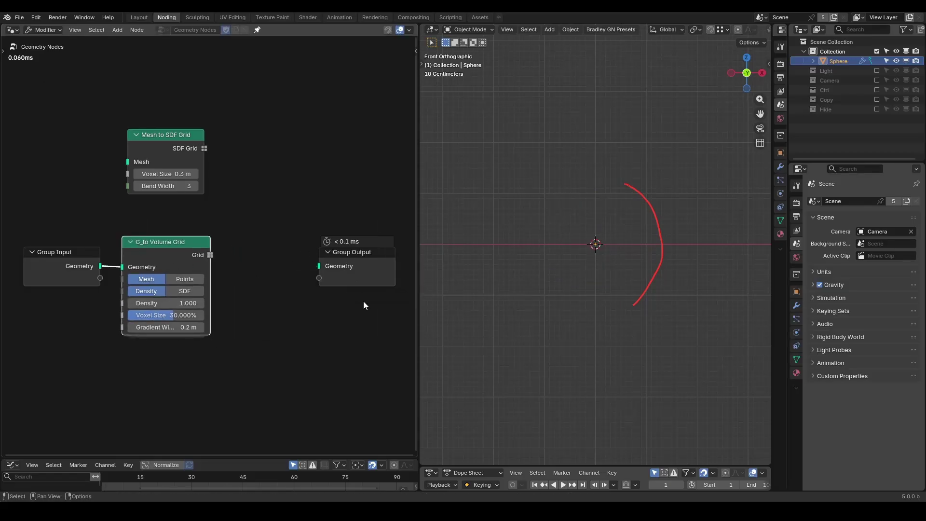
middle_click_drag(364, 300, 276, 231)
left_click_drag(276, 231, 383, 218)
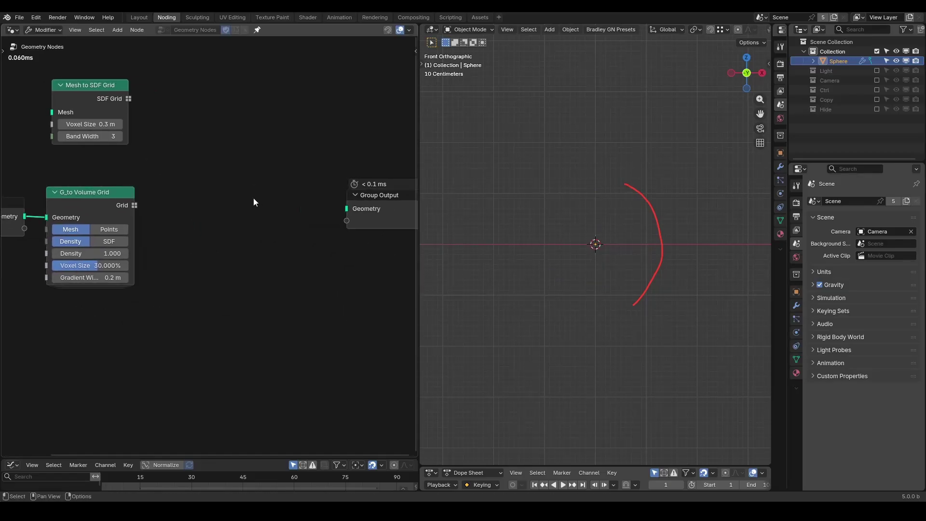
Add a G_Volume Grid Geometry node, feed it the G_to Volume Grid output, and connect its geometry to Group Output.
key("shift+a")
type("vgg")
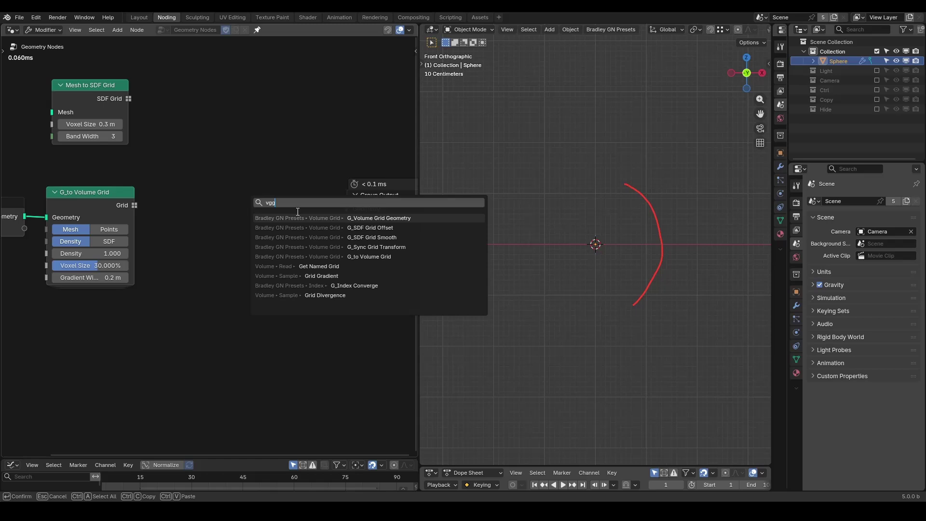
left_click(314, 218)
left_click(254, 183)
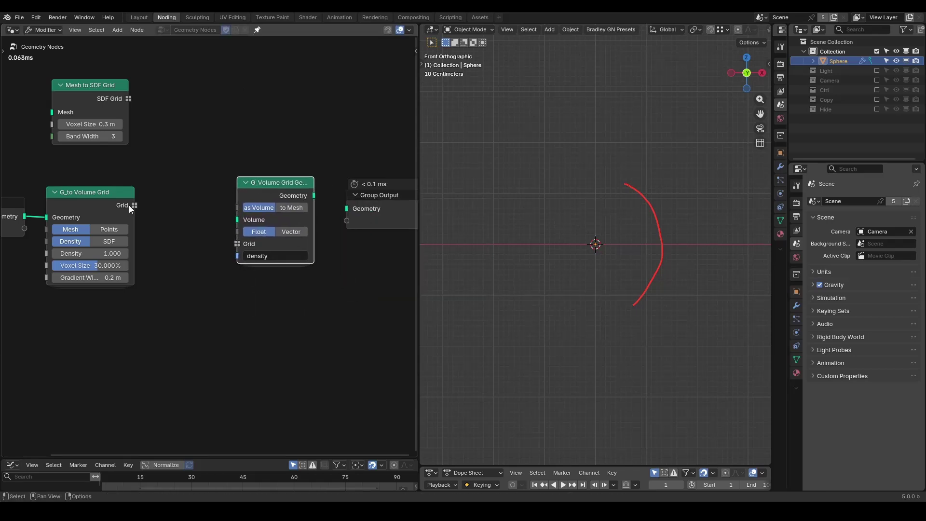
left_click_drag(134, 205, 237, 244)
left_click(273, 194, "alt+shift")
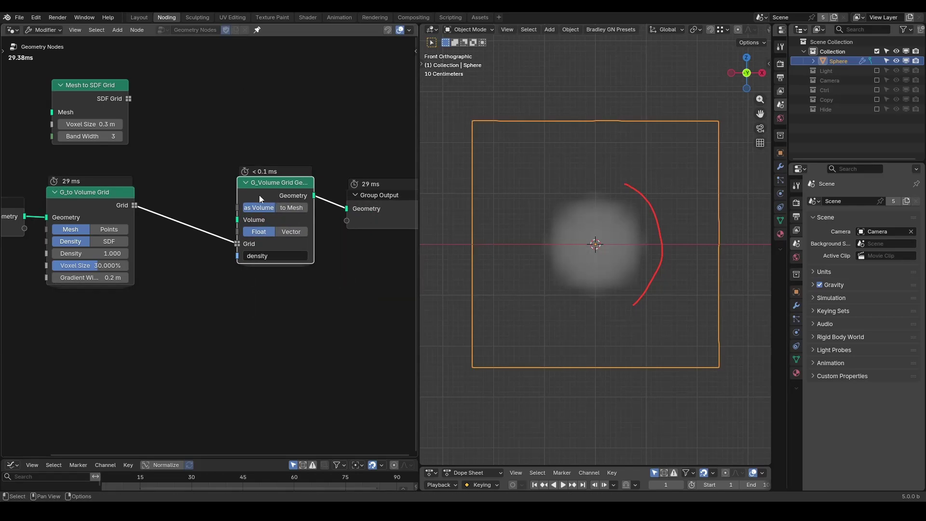
Try the to Mesh output on G_Volume Grid Geometry, return it to as Volume, and switch G_to Volume Grid to SDF.
left_click(292, 207)
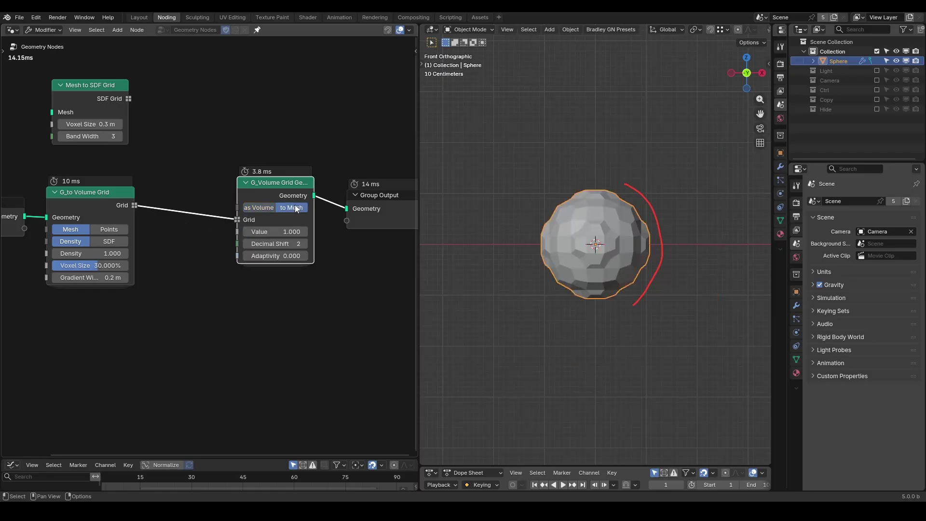
left_click(267, 208)
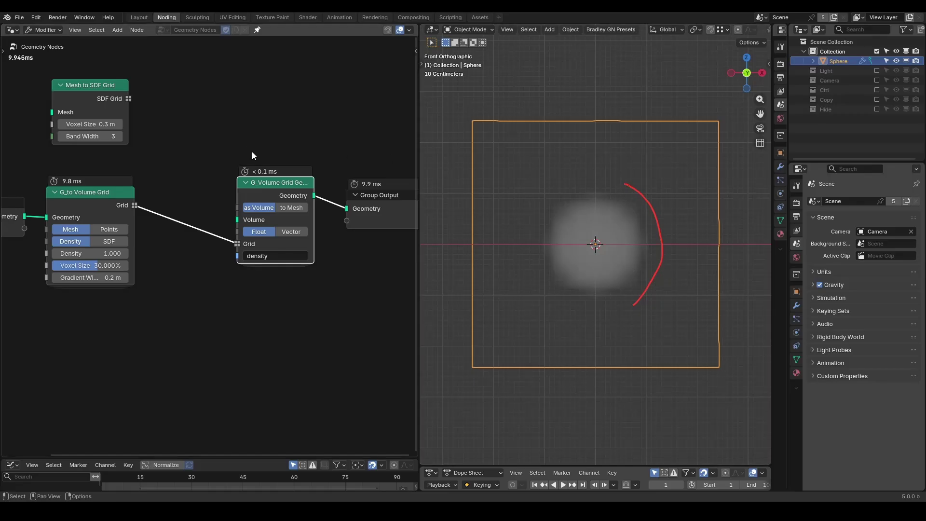
left_click(94, 241)
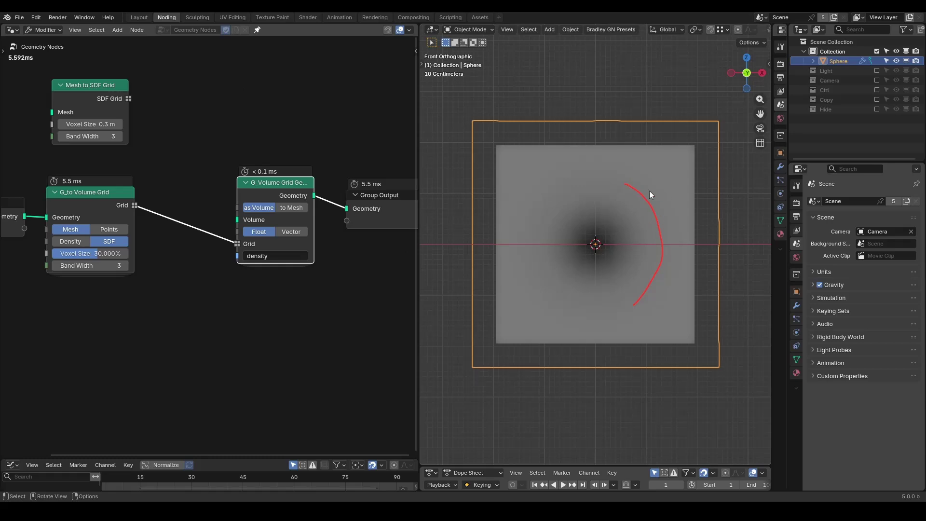
Annotate the SDF volume with outward arrows from the surface, a mark at the bounding box corner, and a mark at the centre.
mouse_move(648, 189)
left_mouse_down()
mouse_move(694, 151)
mouse_move(704, 183)
left_mouse_up()
mouse_move(690, 131)
left_mouse_down()
mouse_move(687, 72)
mouse_move(708, 103)
left_mouse_up()
scroll(694, 200, "down", 3)
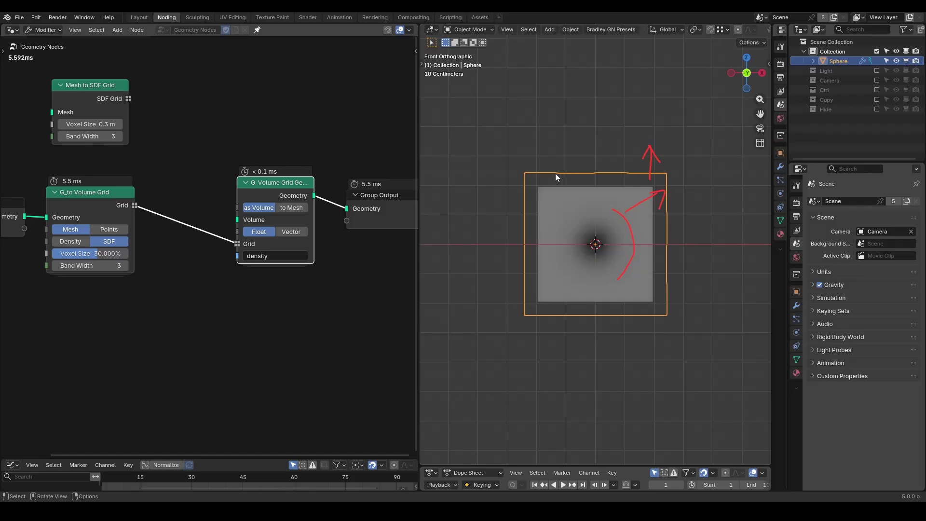
mouse_move(529, 172)
left_mouse_down()
mouse_move(553, 170)
mouse_move(521, 219)
left_mouse_up()
scroll(558, 208, "up", 2)
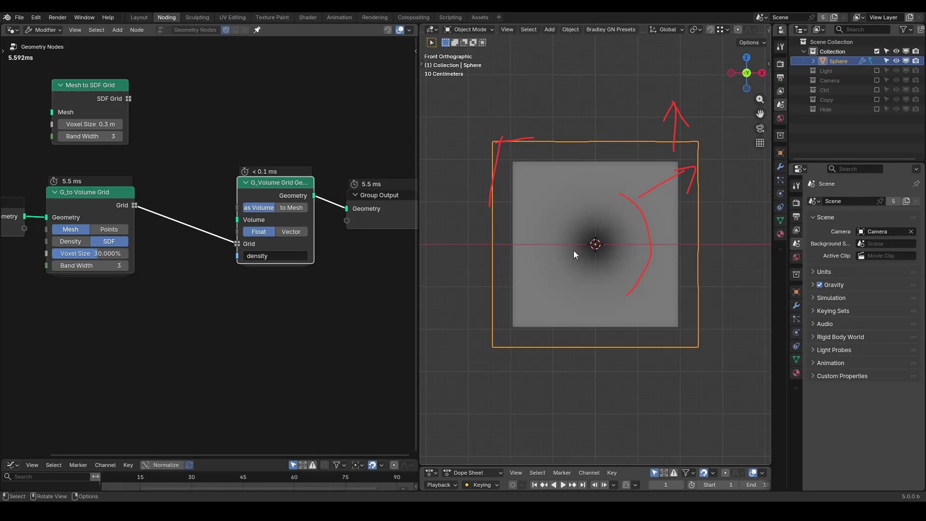
mouse_move(582, 235)
left_mouse_down()
mouse_move(584, 254)
mouse_move(597, 235)
left_mouse_up()
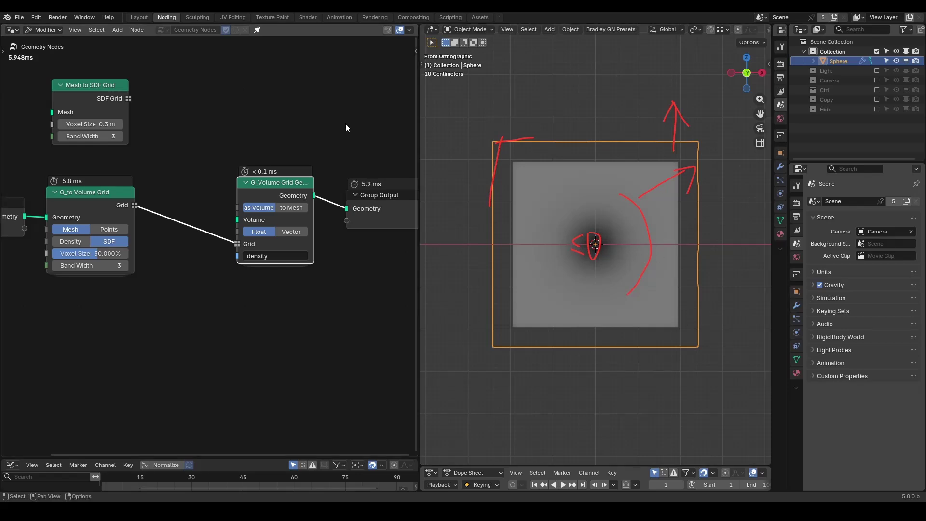
Delete the unconnected Mesh to SDF Grid node.
middle_click_drag(251, 104, 264, 193)
left_click(95, 172)
key("x")
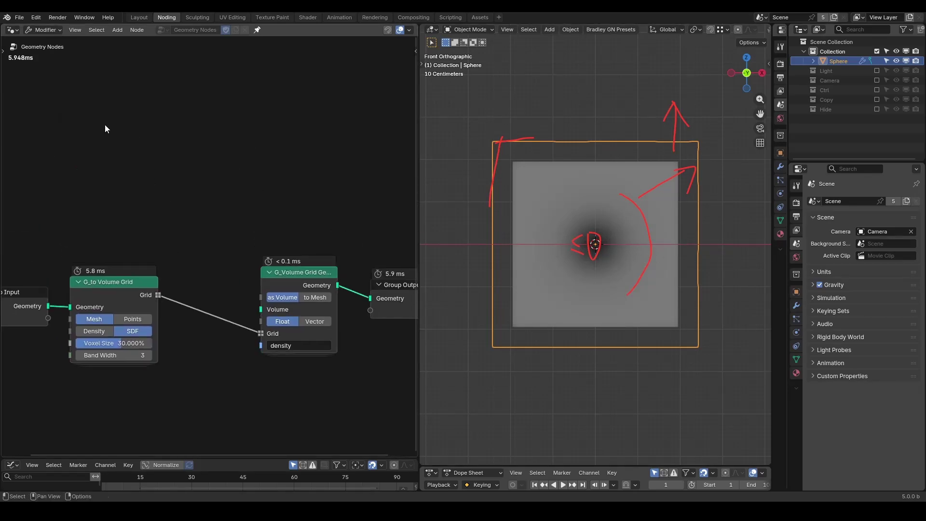
Add a Grid mesh primitive node sized 5 m by 5 m with 10 vertices in both X and Y.
key("shift+a")
type("grid")
key("Return")
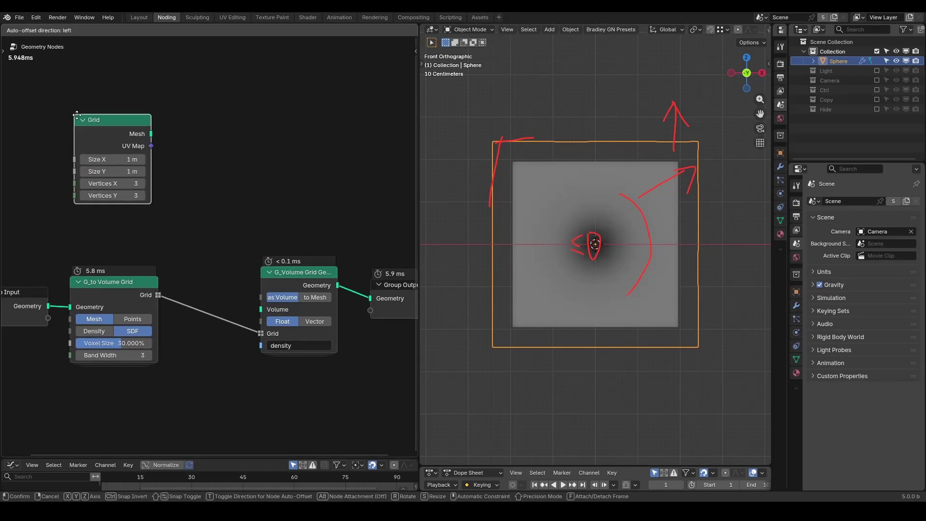
left_click(82, 121)
left_click_drag(118, 185, 118, 196)
type("10")
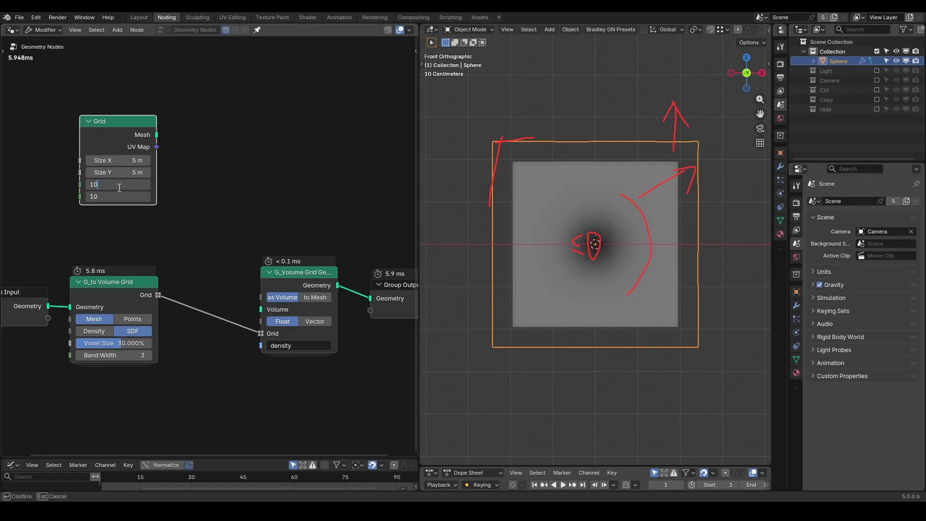
key("Return")
Add a Sample Grid node and connect the G_to Volume Grid output to its Grid input.
left_click(213, 173)
key("shift+a")
type("sample gr")
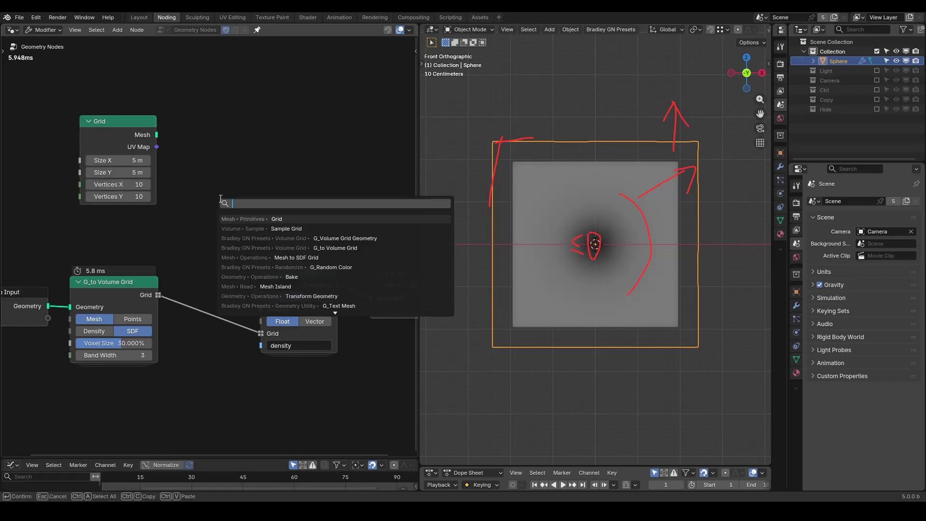
key("Return")
left_click(201, 173)
left_click_drag(157, 293, 202, 219)
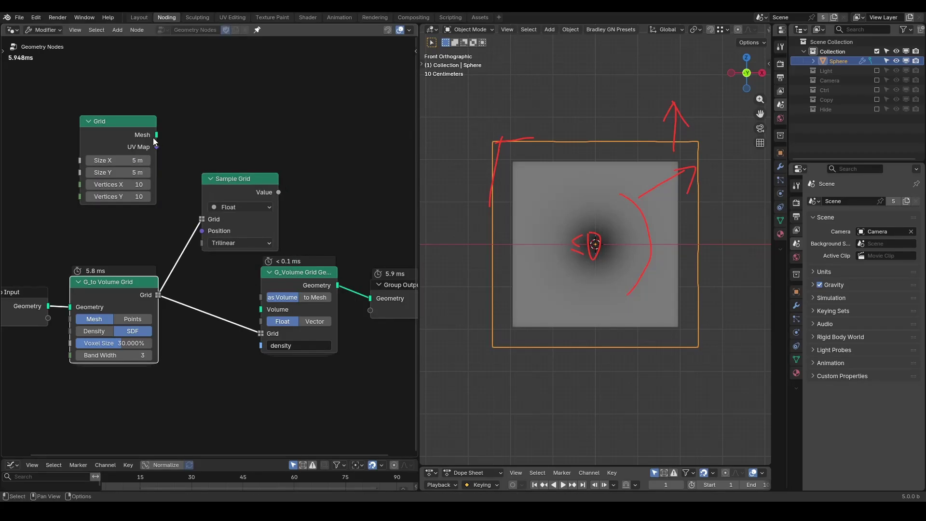
Preview the Grid mesh with the Sample Grid value in a Viewer from the top, and annotate an outward arrow from the dark disc.
left_click(115, 121, "ctrl+shift")
left_click(250, 179, "ctrl+shift")
left_click(747, 57)
right_click_drag(512, 255, 704, 244)
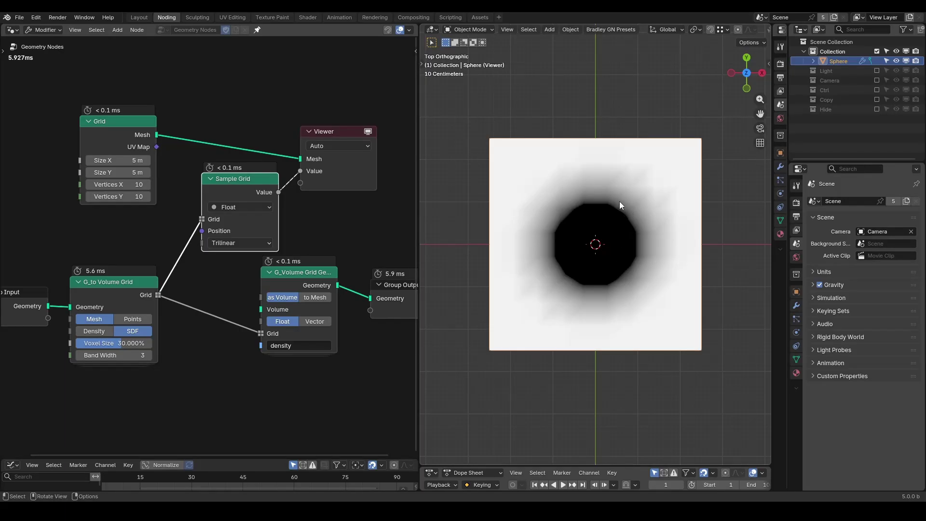
left_click_drag(611, 201, 658, 172)
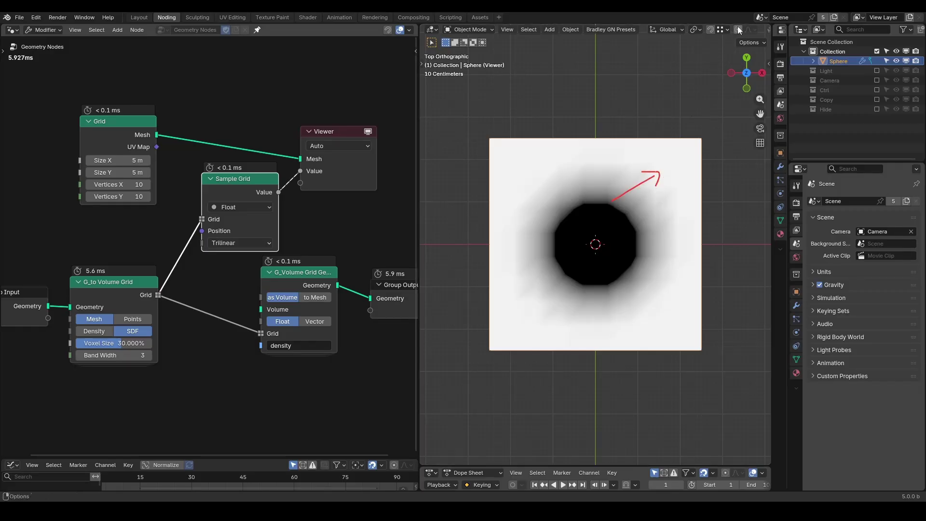
Show the viewer's attribute text, examine the sampled SDF values inside and outside the disc, and hide the text again.
scroll(728, 27, "down", 5)
left_click(721, 29)
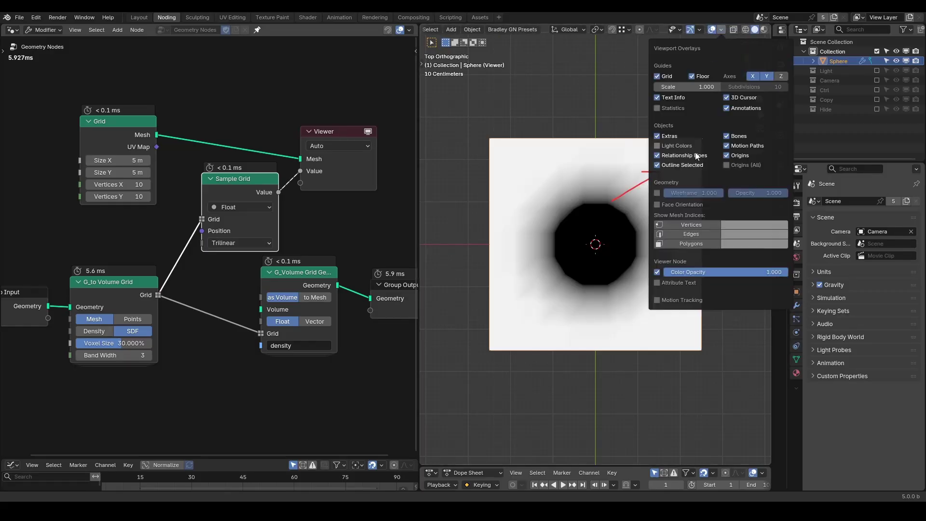
left_click(669, 284)
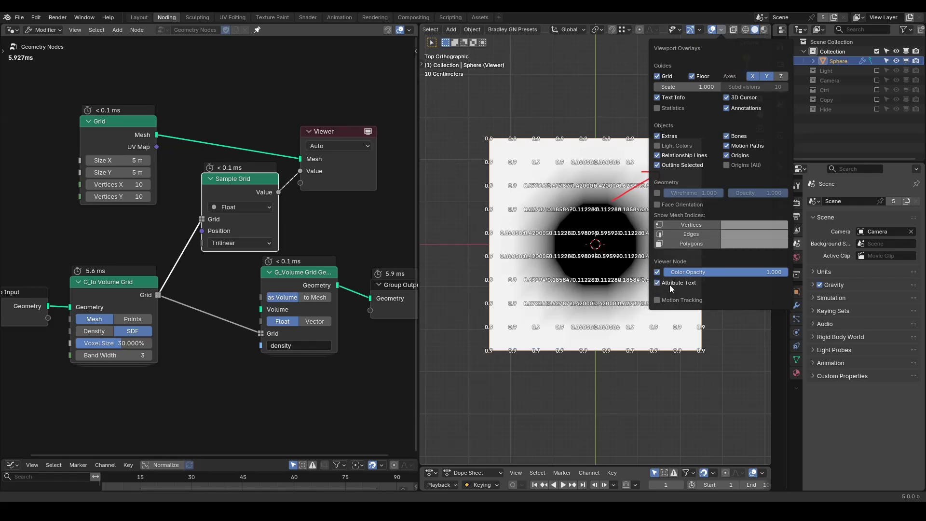
middle_click_drag(601, 259, 603, 228)
scroll(604, 228, "up", 4)
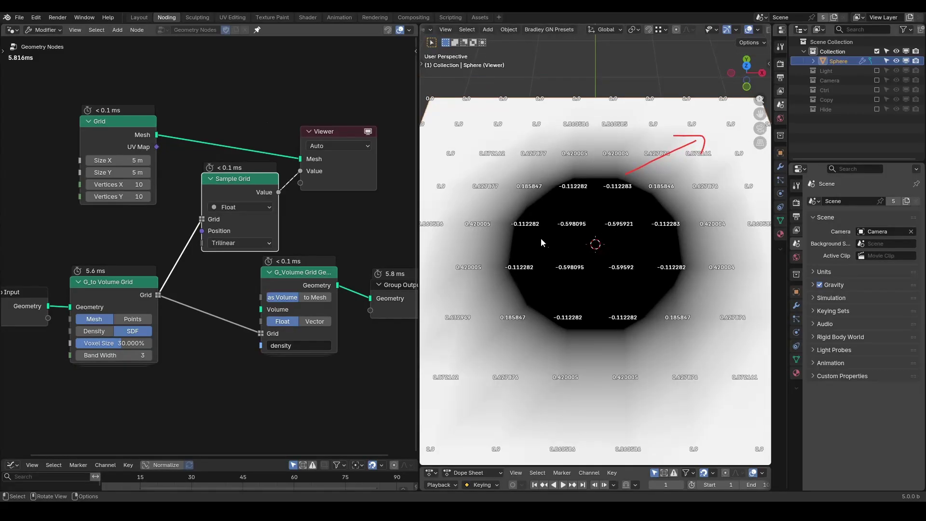
right_click(558, 248)
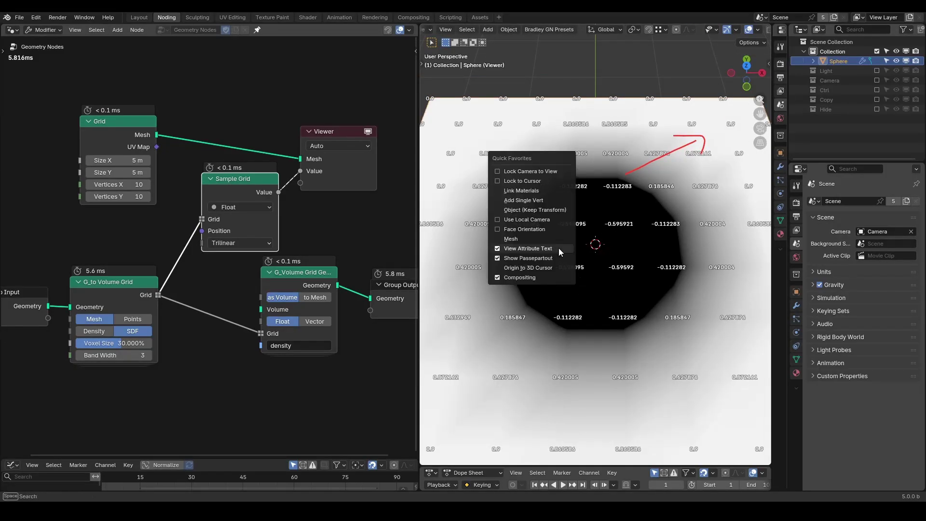
left_click(557, 248)
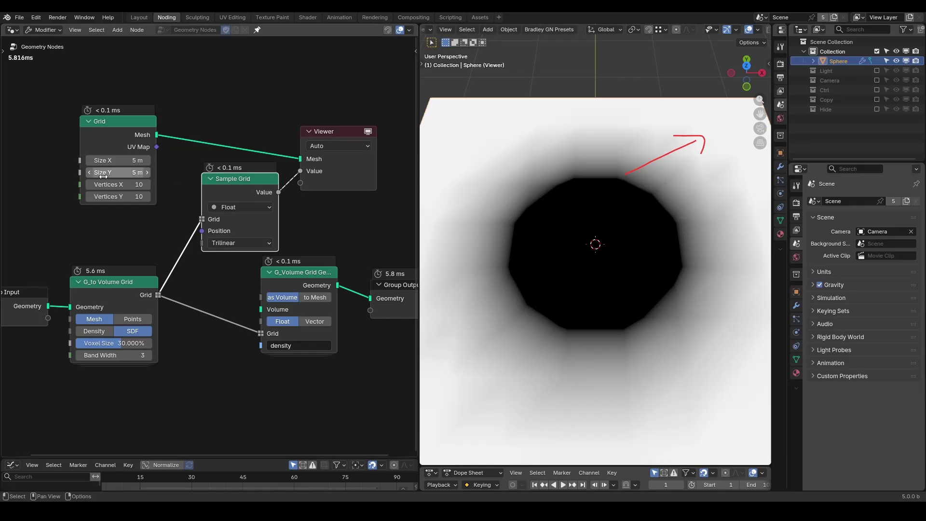
Set the Grid node's Vertices X and Y to 100 and trace part of the disc's edge with an annotation stroke.
left_click_drag(110, 184, 111, 196)
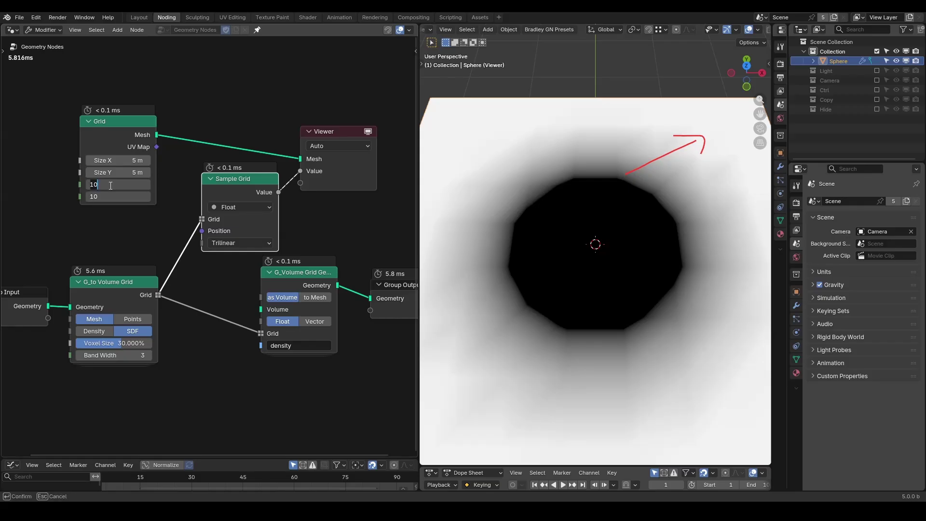
type("100")
key("Return")
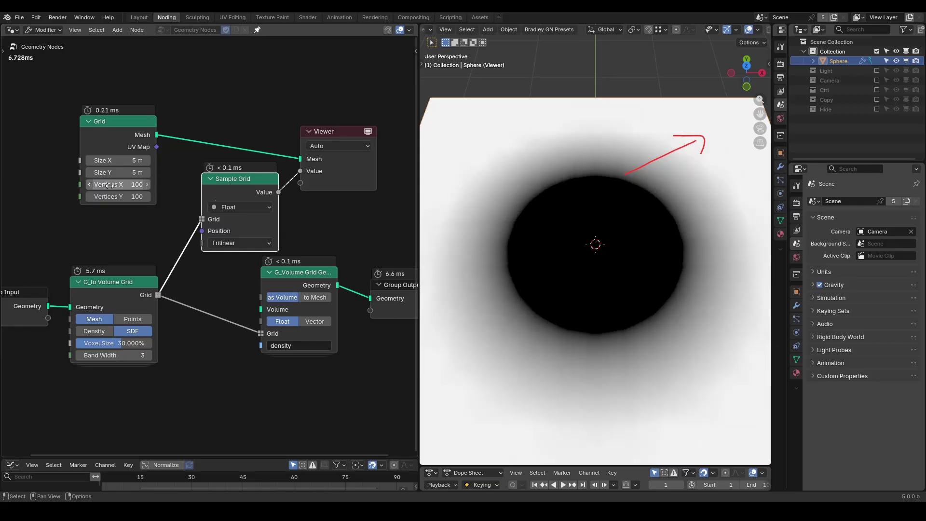
left_click_drag(559, 183, 526, 207)
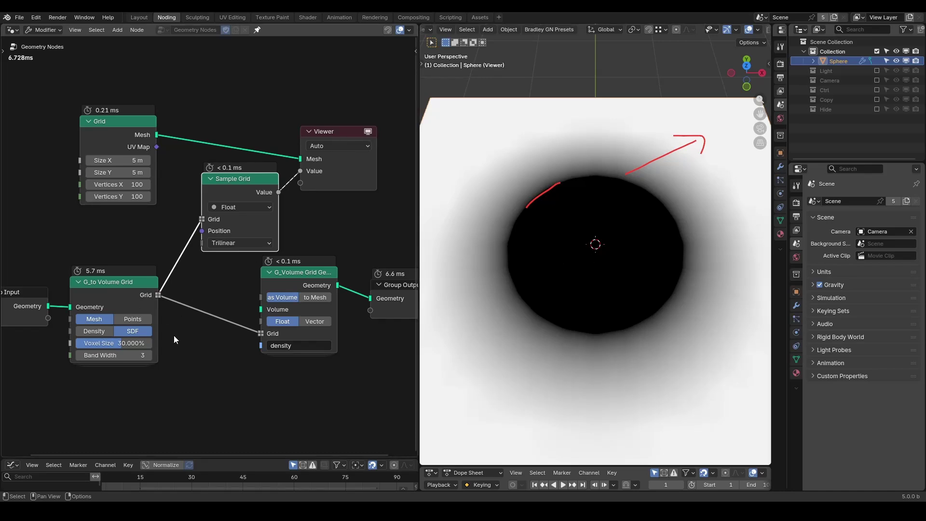
Mark the Voxel Size field with an annotation stroke and inspect the disc's edge in wireframe shading before returning to solid shading.
left_click_drag(159, 341, 186, 340)
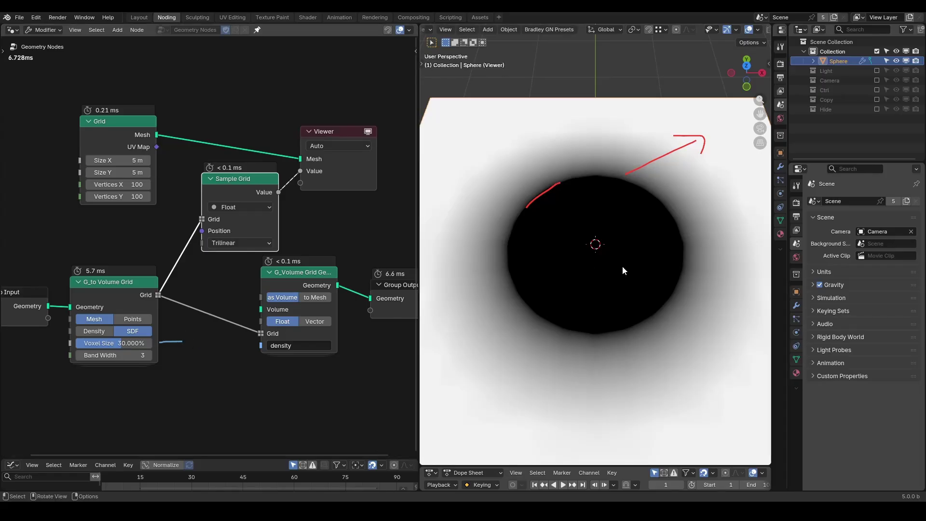
key("z")
left_click(567, 267)
key("d")
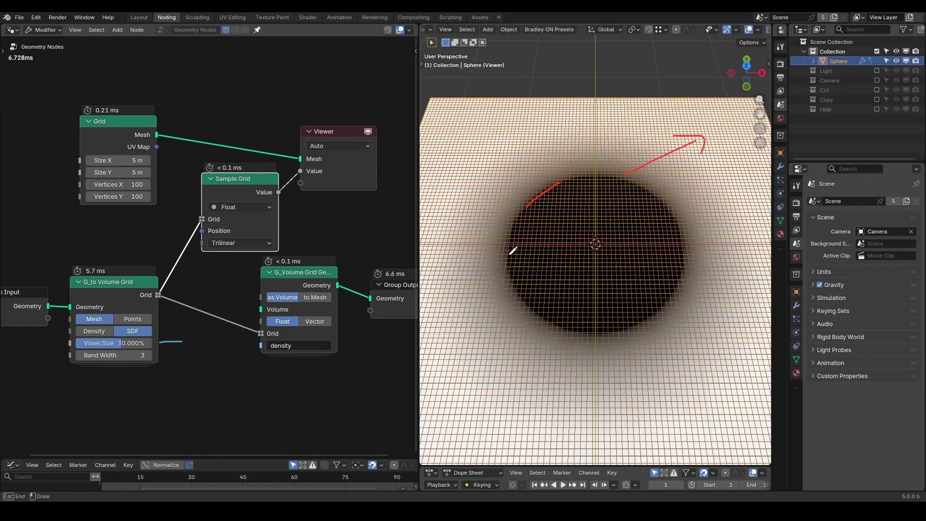
left_click_drag(507, 244, 510, 263)
key("Escape")
key("z")
left_click(633, 226)
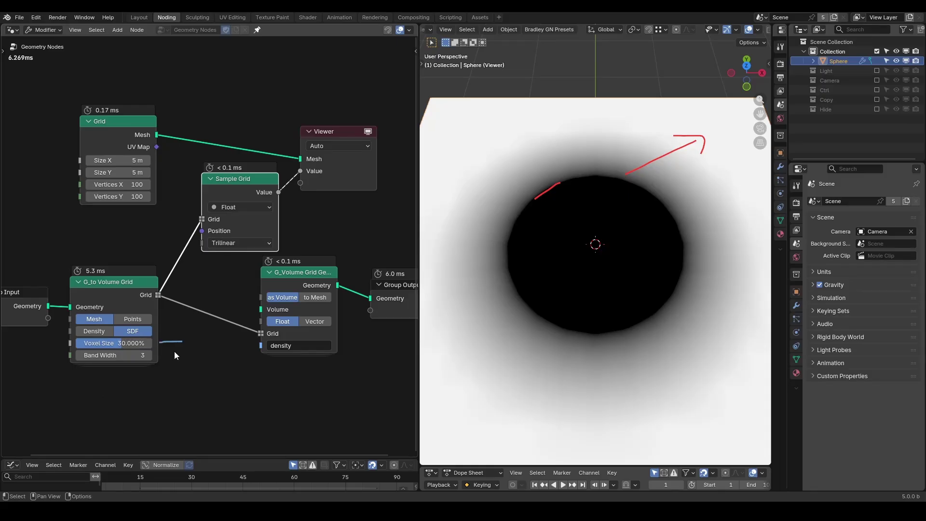
Set the G_to Volume Grid node's Voxel Size to 1% and handwrite the notes 0.3 m and 0.01 m beside the node.
left_click_drag(169, 361, 238, 380)
left_click(189, 377)
left_click(108, 345)
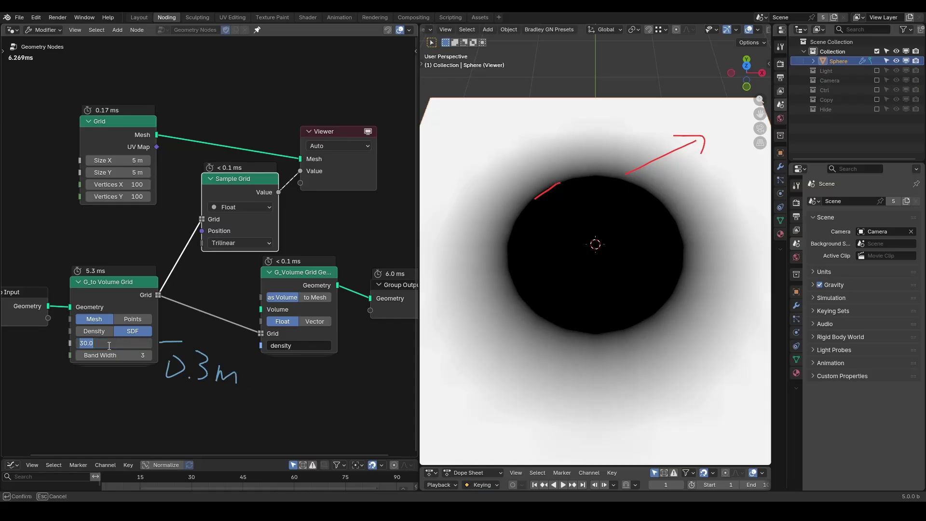
type("1")
key("Return")
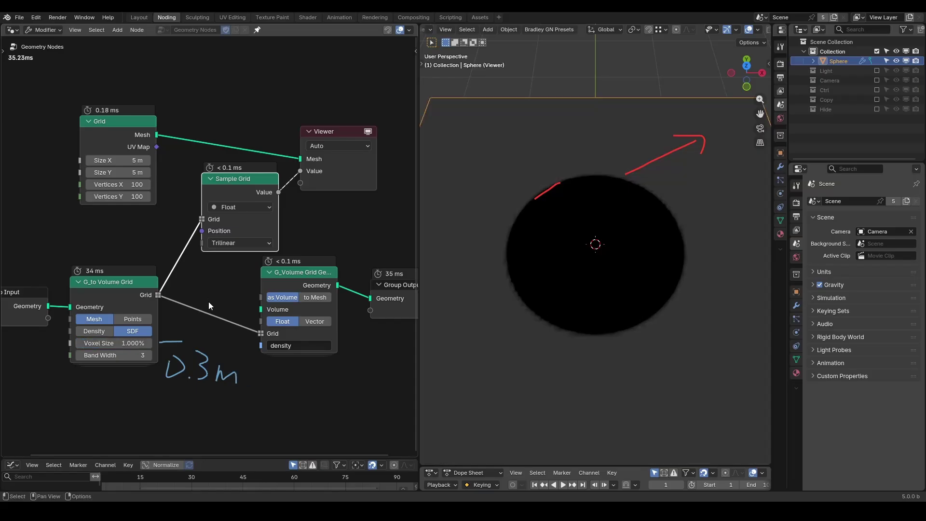
mouse_move(174, 399)
left_mouse_down()
mouse_move(231, 395)
mouse_move(240, 429)
mouse_move(281, 426)
left_mouse_up()
left_click(195, 423)
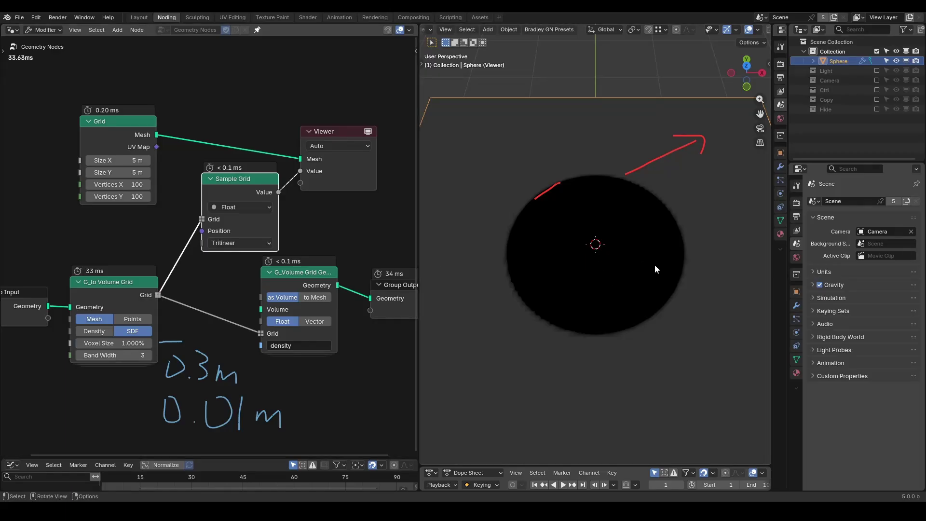
Preview the G_Volume Grid Geometry output in the Viewer from the front and annotate a corner of the volume's bounds.
left_click(746, 86)
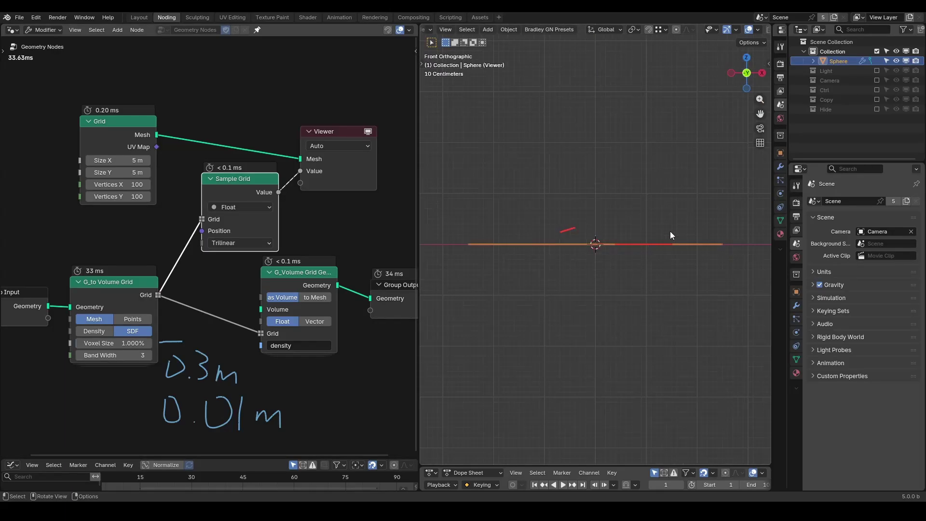
scroll(670, 231, "down", 1)
left_click(323, 274, "ctrl+shift")
mouse_move(629, 232)
right_mouse_down()
mouse_move(581, 241)
mouse_move(565, 234)
right_mouse_up()
mouse_move(551, 198)
left_mouse_down()
mouse_move(576, 200)
mouse_move(552, 225)
left_mouse_up()
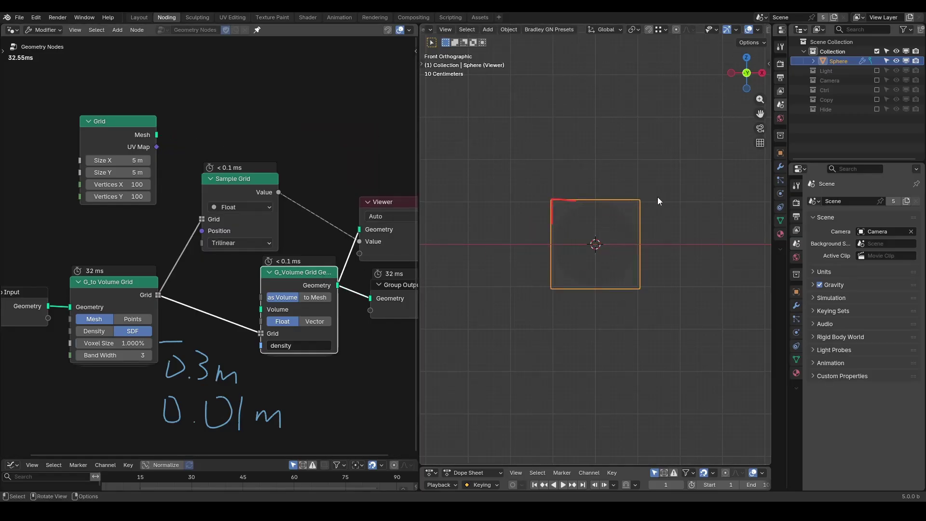
Reset the Voxel Size to 30%, and annotate a corner of the volume's bounds plus one outward and one inward arrow.
key("BackSpace")
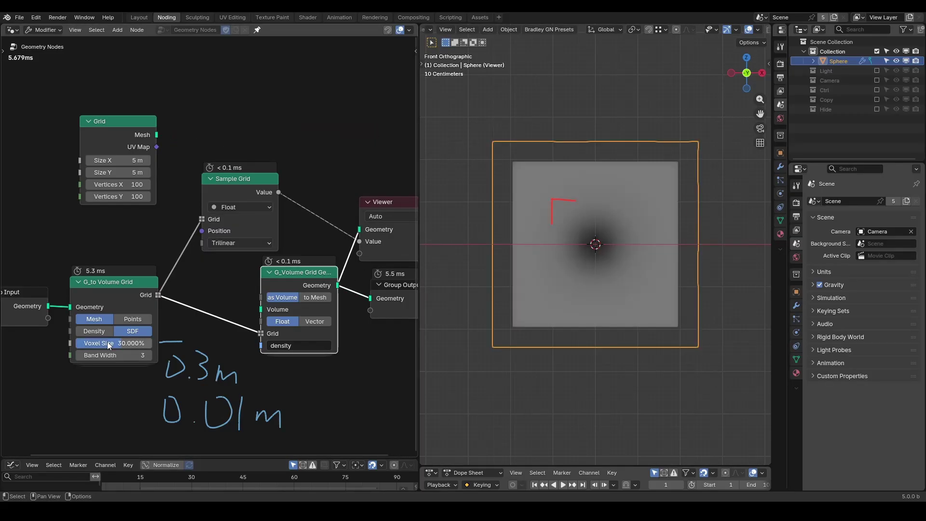
mouse_move(505, 140)
left_mouse_down()
mouse_move(489, 139)
mouse_move(489, 173)
left_mouse_up()
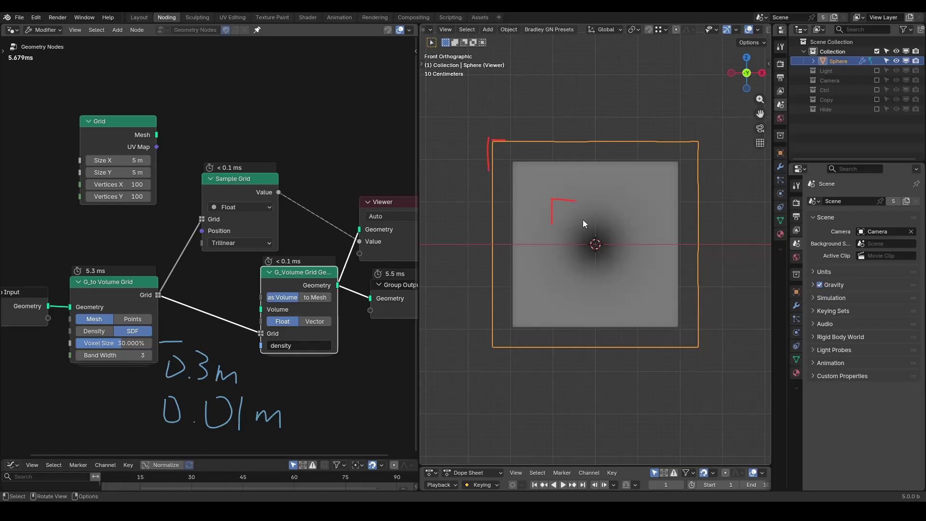
mouse_move(647, 173)
left_mouse_down()
mouse_move(687, 146)
mouse_move(697, 153)
mouse_move(690, 165)
left_mouse_up()
key("Escape")
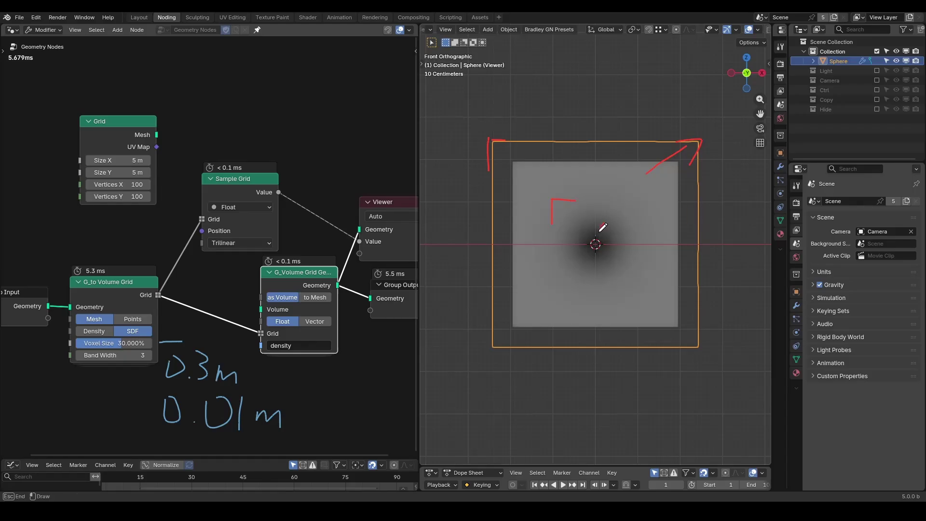
left_click_drag(604, 224, 597, 233)
left_click_drag(597, 227, 602, 234)
Set the Voxel Size to 1% and annotate a short outward arrow at the bounds' corner and a curve toward it.
double_click(100, 344)
type("0.01")
key("Return")
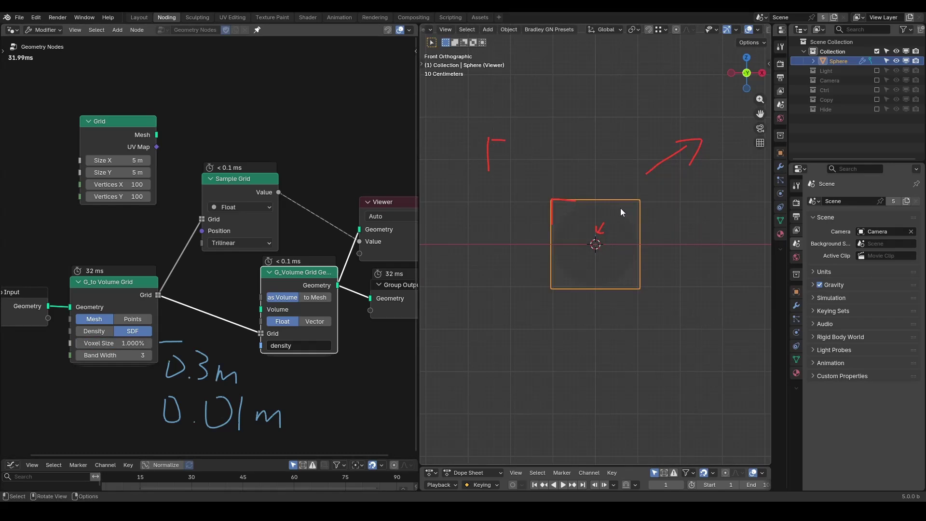
mouse_move(620, 208)
left_mouse_down()
mouse_move(636, 192)
mouse_move(633, 200)
left_mouse_up()
left_click_drag(706, 155, 651, 190)
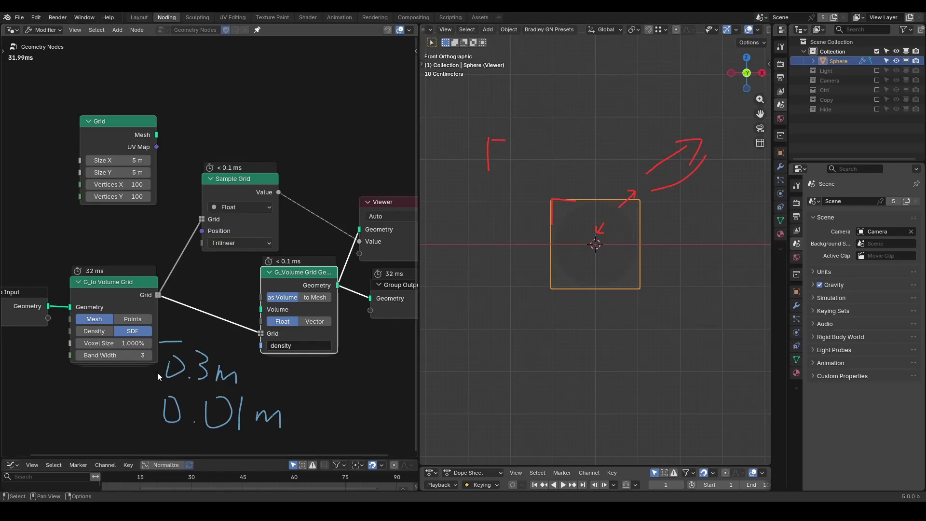
Set the G_to Volume Grid node's Band Width to 15 and annotate the corner of the enlarged volume bounds.
double_click(123, 359)
type("15")
key("Return")
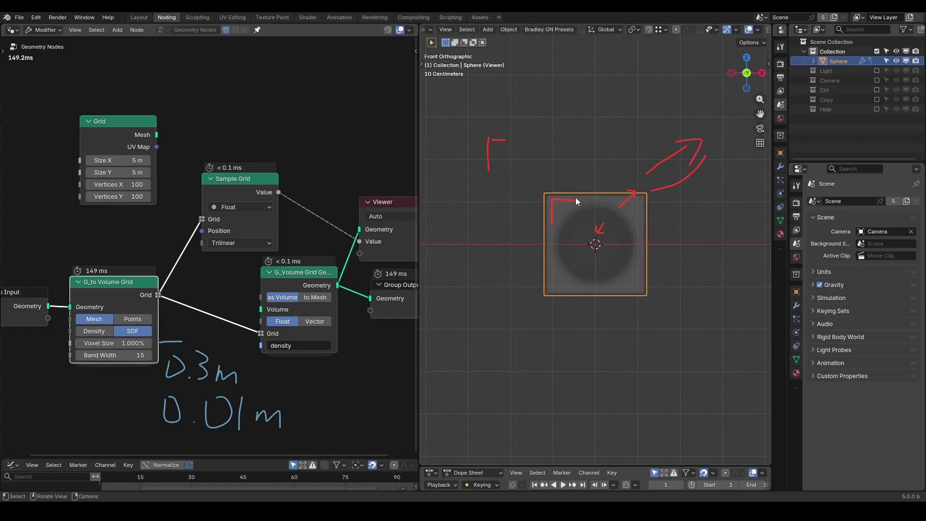
left_click_drag(540, 186, 540, 204)
left_click_drag(540, 187, 553, 187)
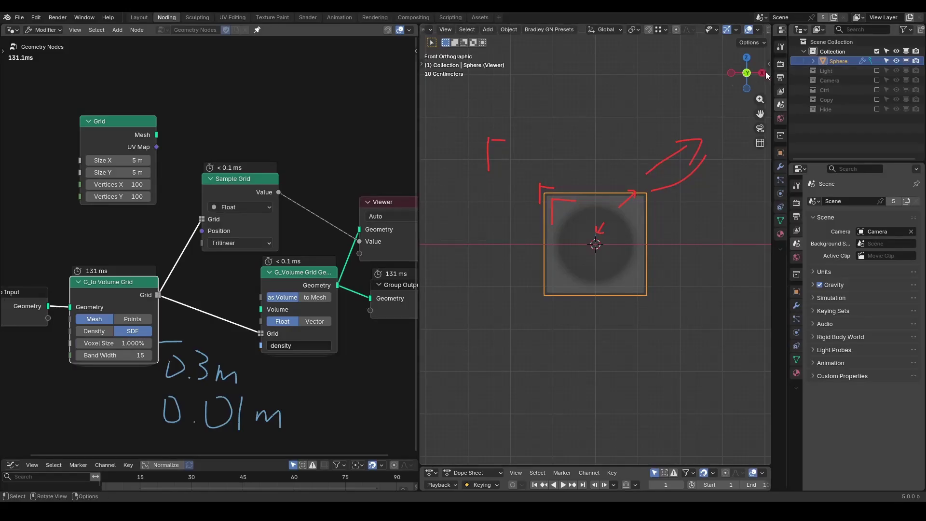
Clear the viewport annotations, preview the Grid mesh from the top, and set its Vertices X and Y to 15.
left_click(747, 57)
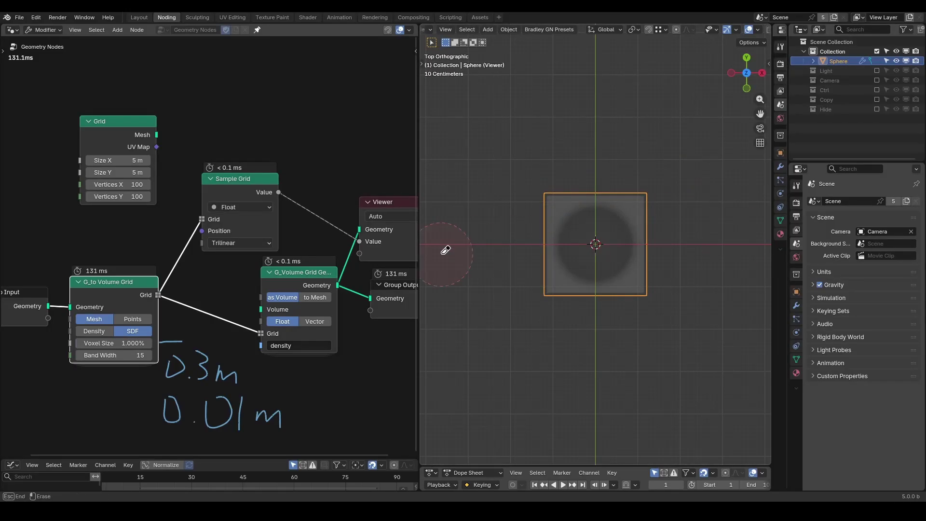
left_click(117, 133, "ctrl+shift")
left_click_drag(124, 184, 125, 197)
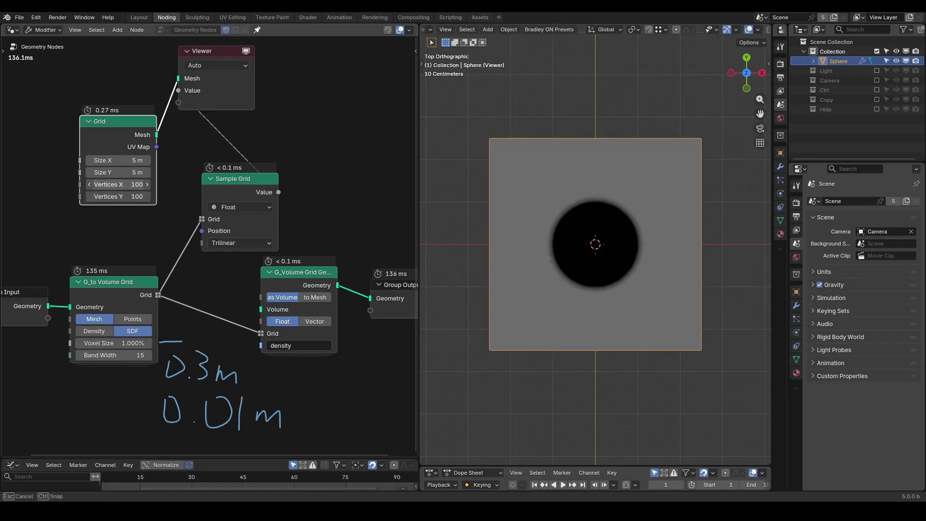
type("15")
key("Return")
Show the viewer's attribute text and underline sampled distance values outside and inside the dark disc.
key("q")
left_click(551, 221)
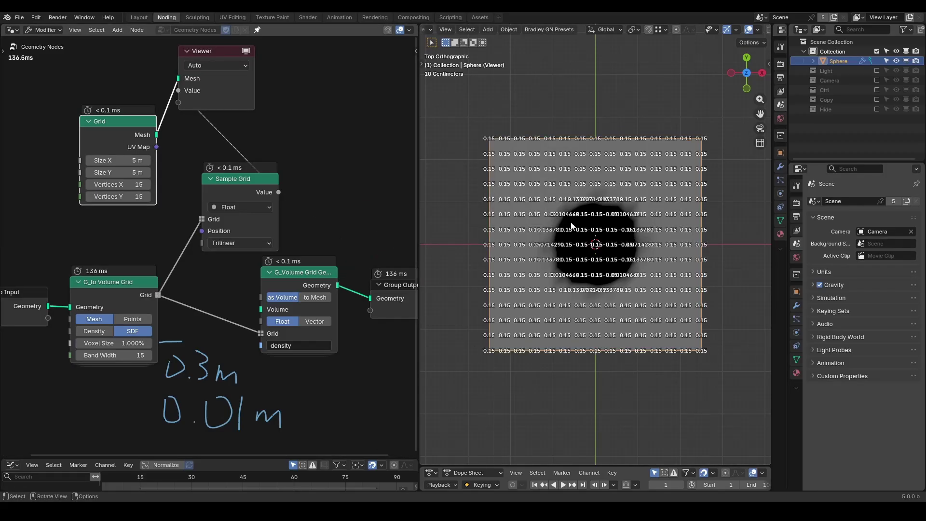
scroll(657, 214, "up", 4)
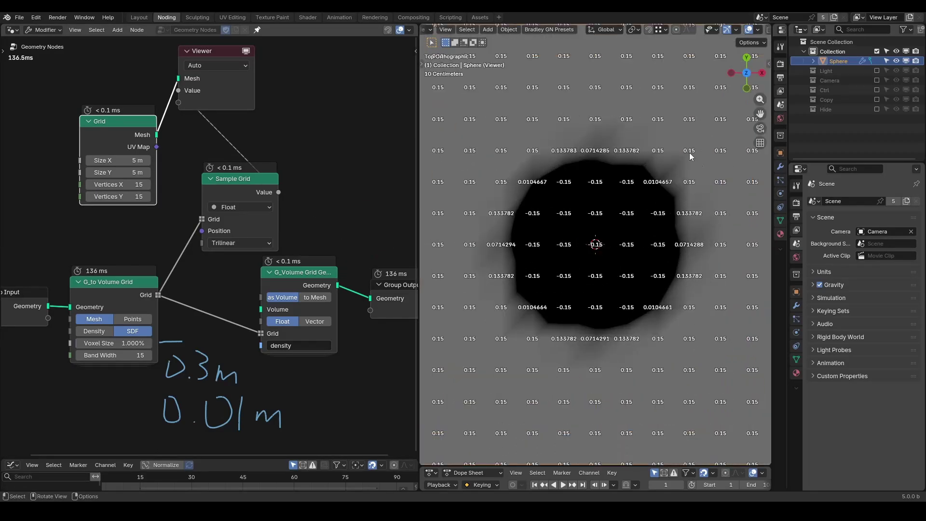
left_click_drag(681, 158, 727, 158)
left_click_drag(591, 219, 630, 220)
Draw a short annotation stroke beside the G_to Volume Grid node and erase the handwritten 0.3 m and 0.01 m notes.
left_click_drag(47, 342, 47, 368)
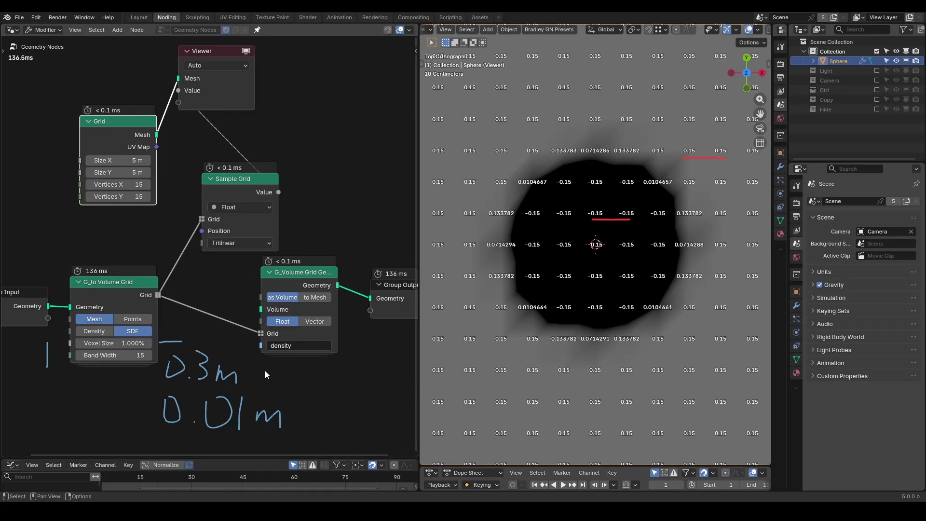
key("shift")
mouse_move(209, 303)
right_mouse_down()
mouse_move(320, 418)
mouse_move(280, 439)
mouse_move(374, 432)
right_mouse_up()
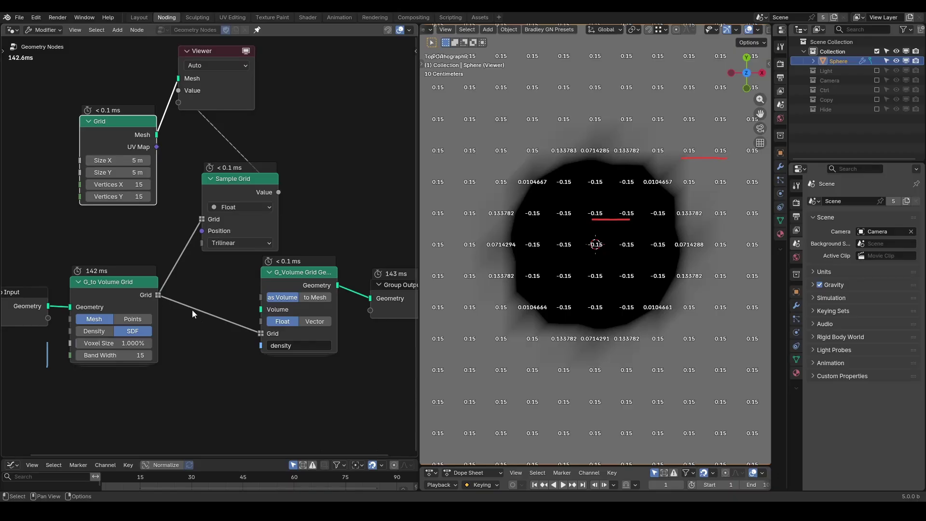
Add a G_Sin Function node fed by the volume grid and connect its Sin output to the Sample Grid's Grid input.
key("shift+a")
type("sin function")
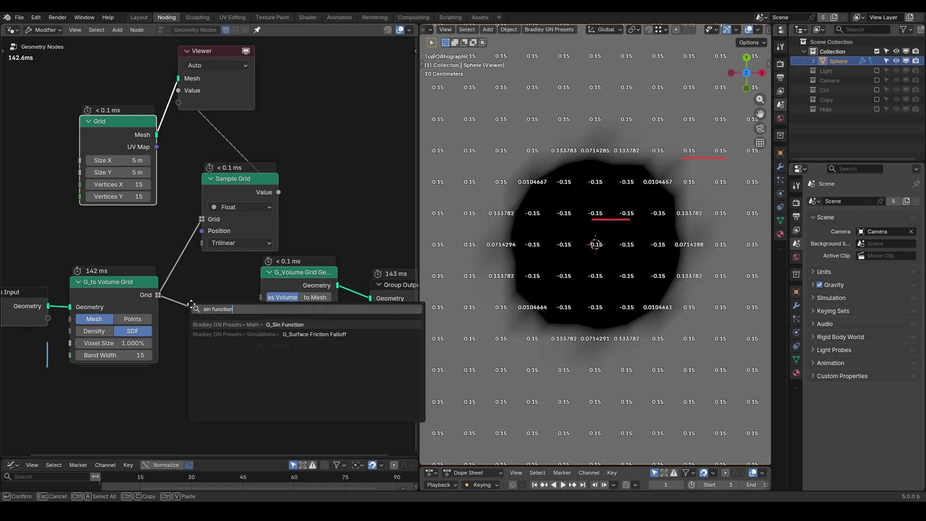
key("Return")
left_click(167, 244)
left_click_drag(180, 256, 202, 219)
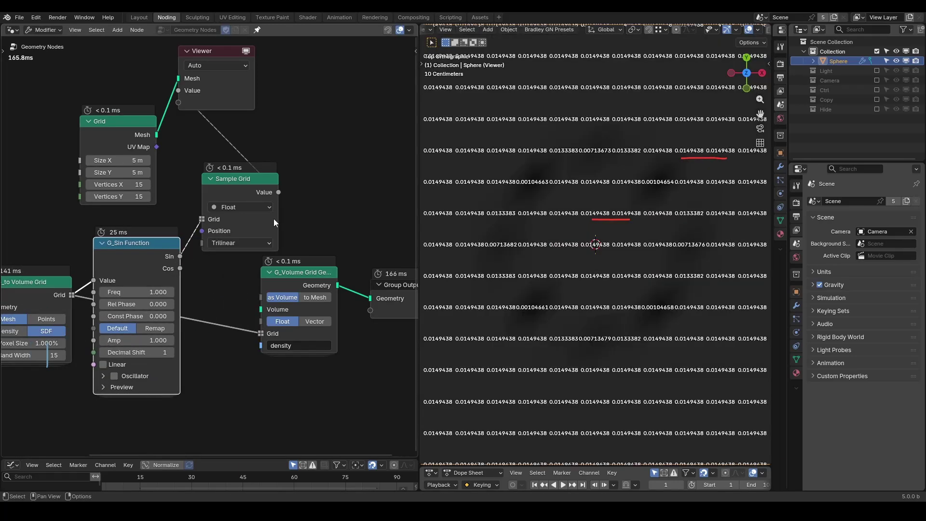
Hide the viewer's attribute text and erase the red underlines from the viewport.
left_click(758, 30)
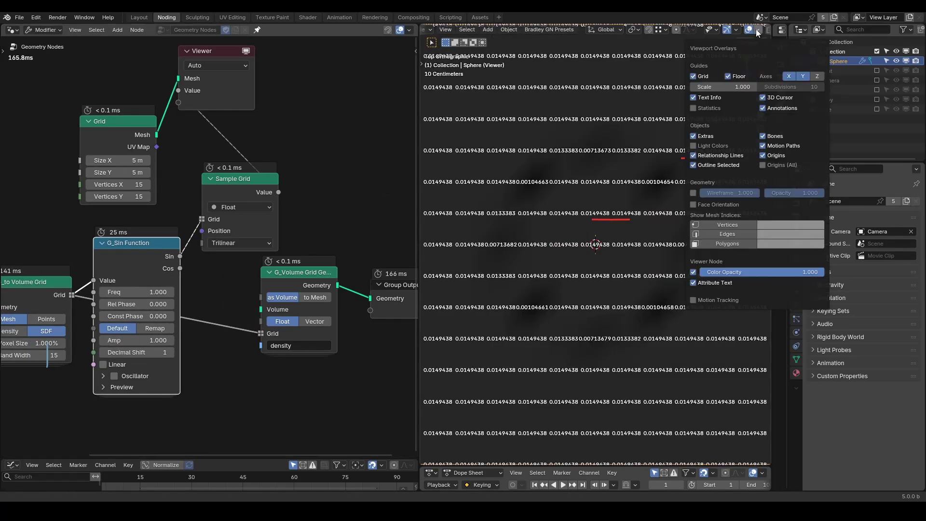
left_click(693, 283)
mouse_move(624, 213)
right_mouse_down()
mouse_move(596, 216)
mouse_move(718, 150)
right_mouse_up()
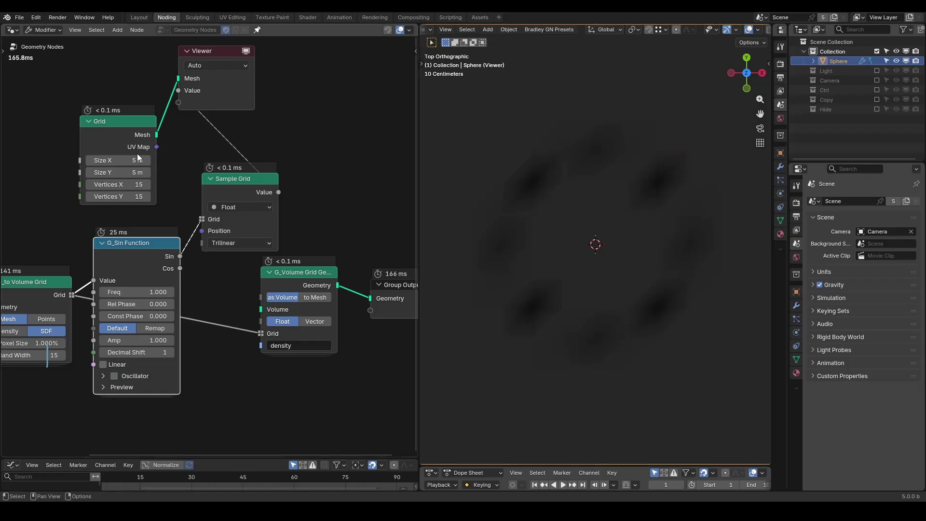
Set the Grid node's Vertices X and Y to 600 and view the plane at an angle.
left_click_drag(126, 185, 126, 184)
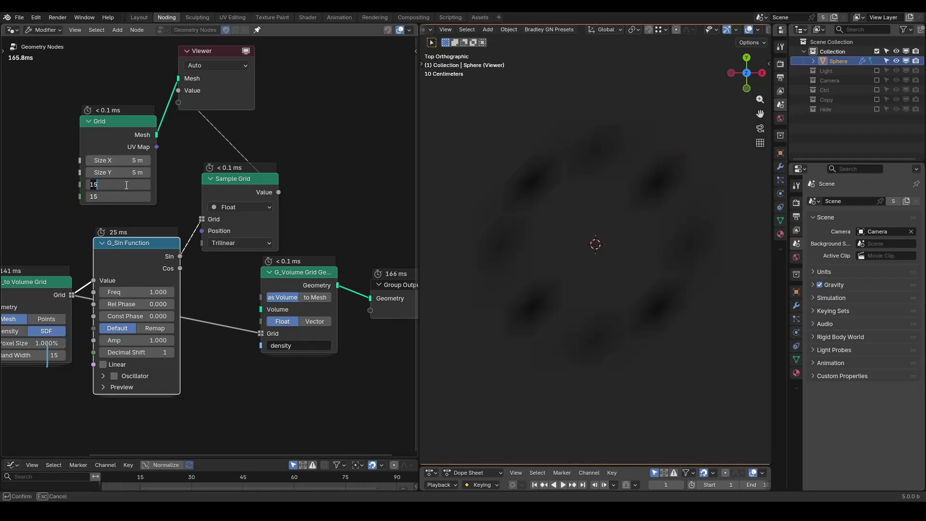
type("600")
key("Return")
middle_click_drag(583, 230, 586, 192)
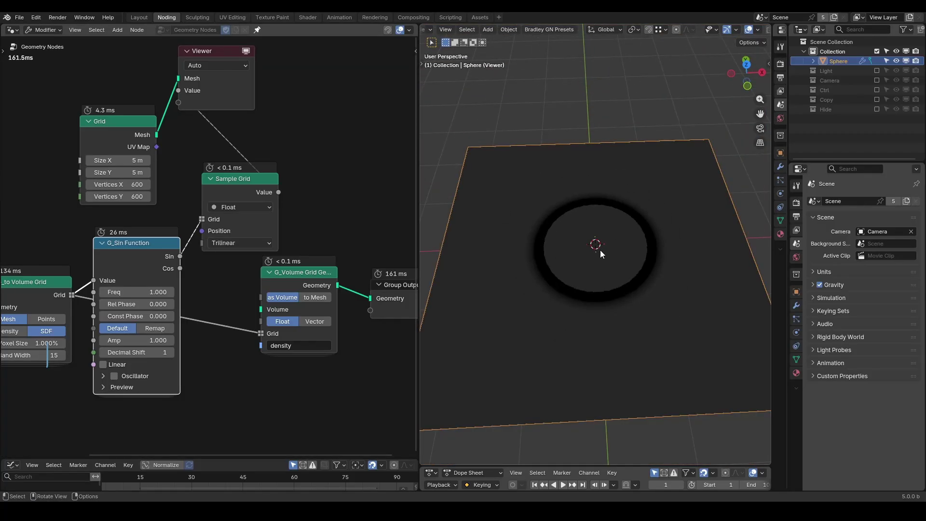
Annotate a short stroke across the dark ring and erase the leftover stroke beside the G_to Volume Grid node.
left_click_drag(638, 224, 647, 219)
right_click_drag(50, 357, 41, 397)
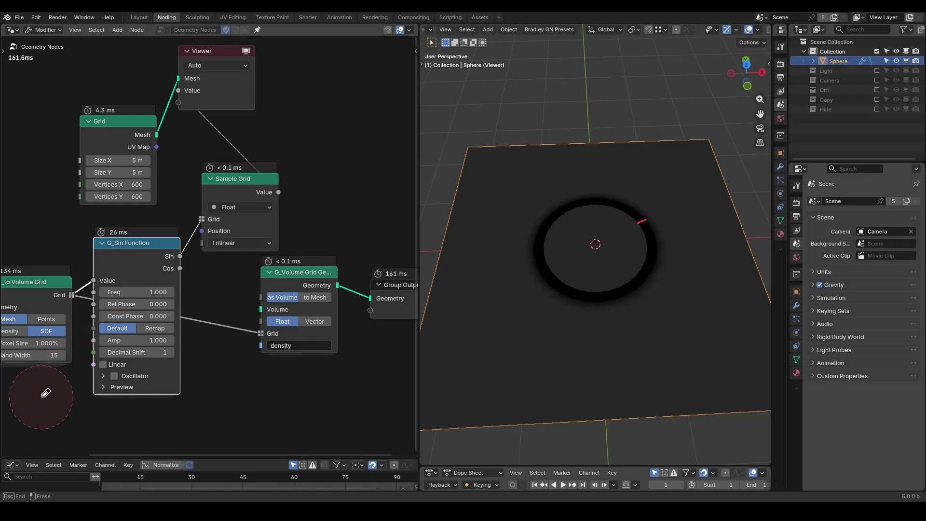
key("Escape")
Set the G_Sin Function node's Freq to 135 and view the rings closer.
left_click(140, 293)
type("13")
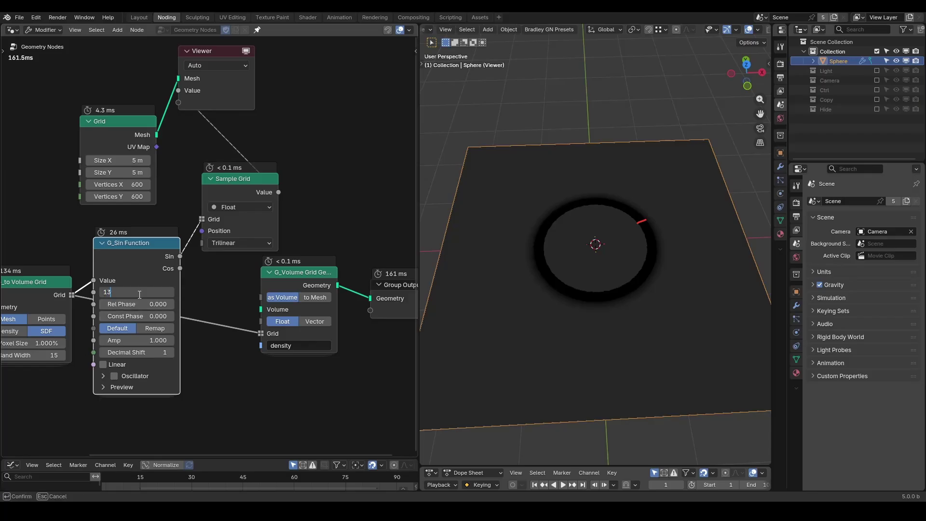
type("5")
key("Return")
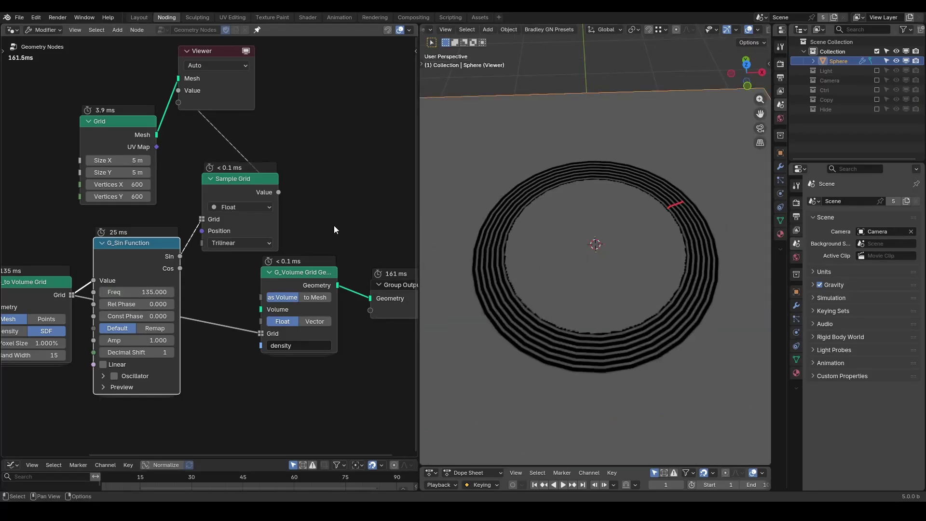
Try a Voxel Size of 5% on the G_to Volume Grid node and set it back to 1%.
middle_click_drag(72, 265, 130, 206)
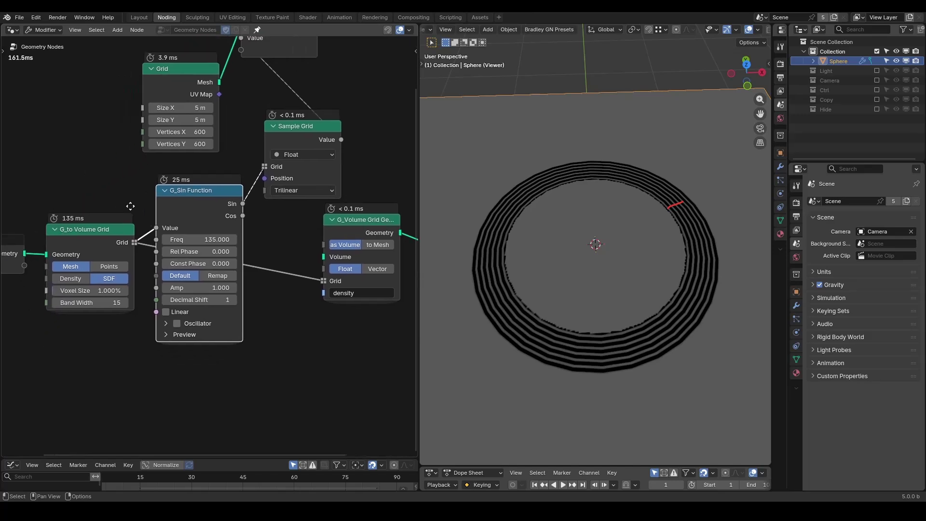
left_click(90, 290)
type("5")
key("Return")
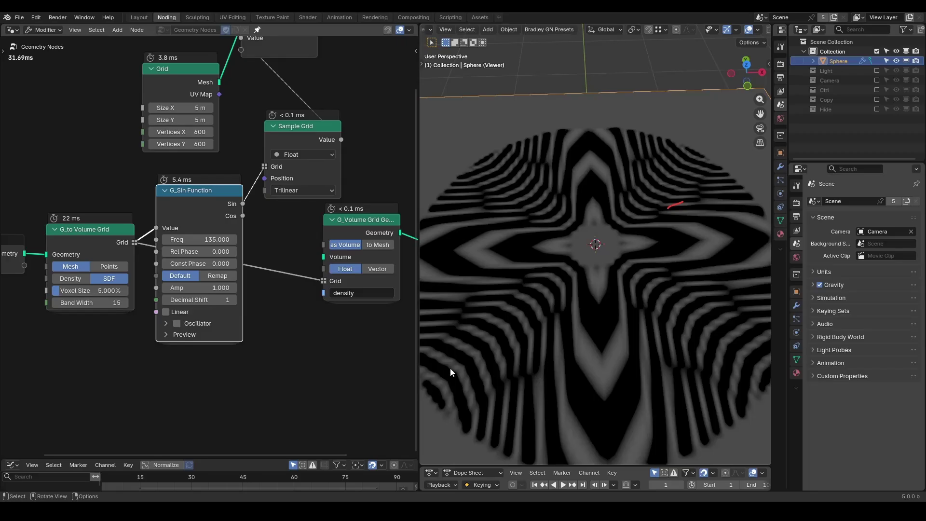
left_click(89, 290)
type("1")
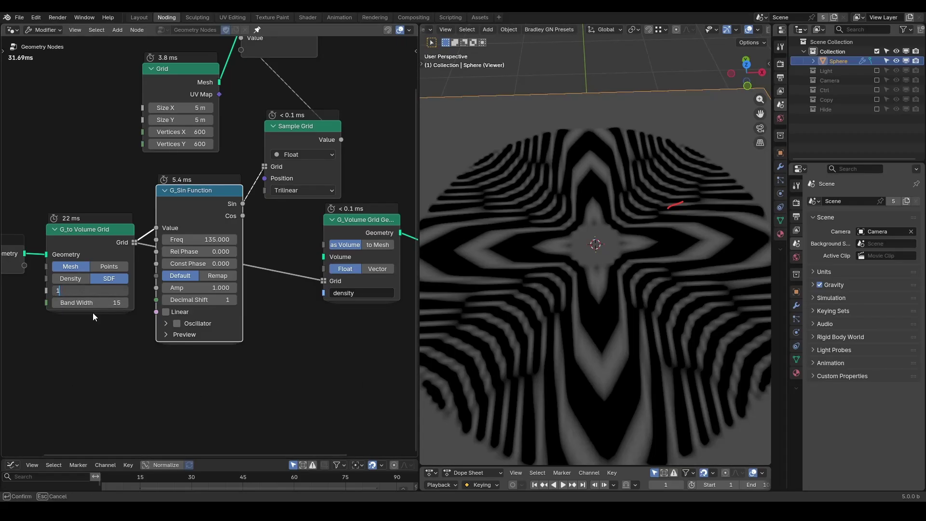
key("Return")
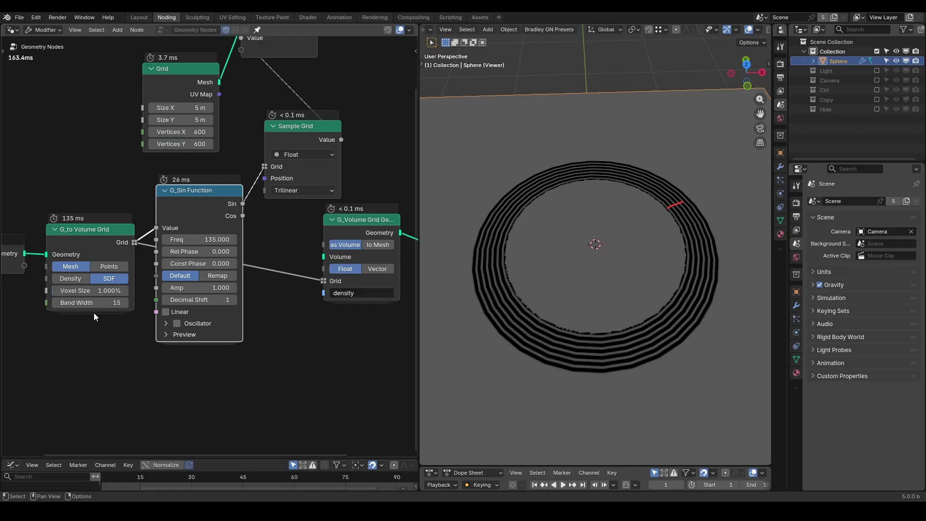
Try a Band Width of 5 on the G_to Volume Grid node and set it back to 15.
left_click(91, 302)
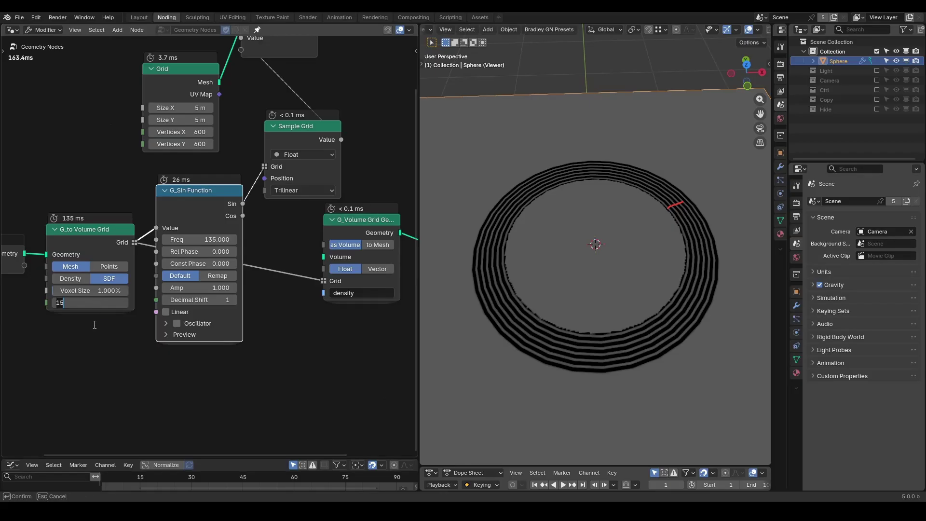
type("5")
key("Return")
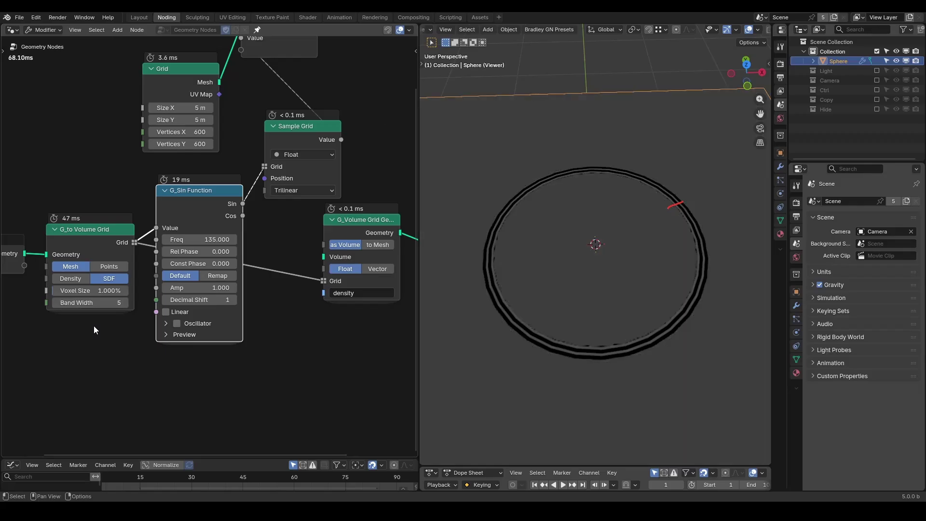
left_click(88, 302)
type("15")
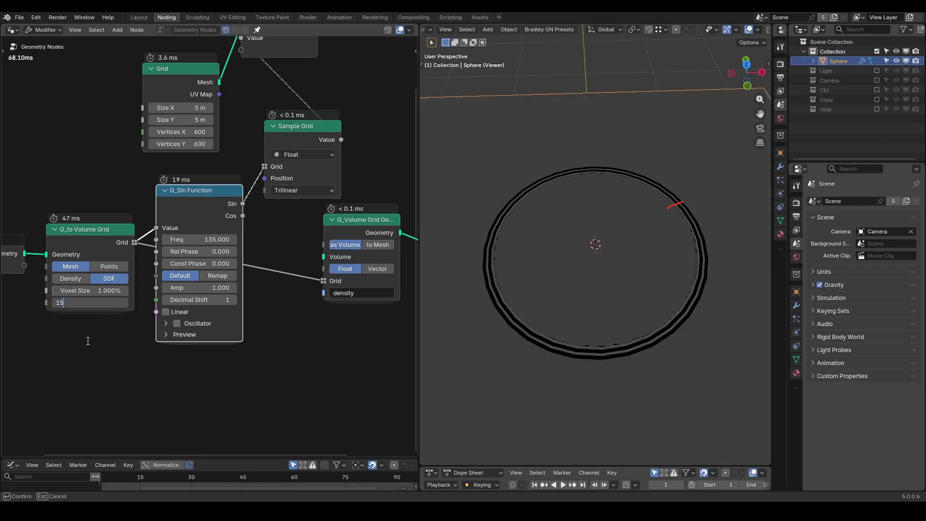
key("Return")
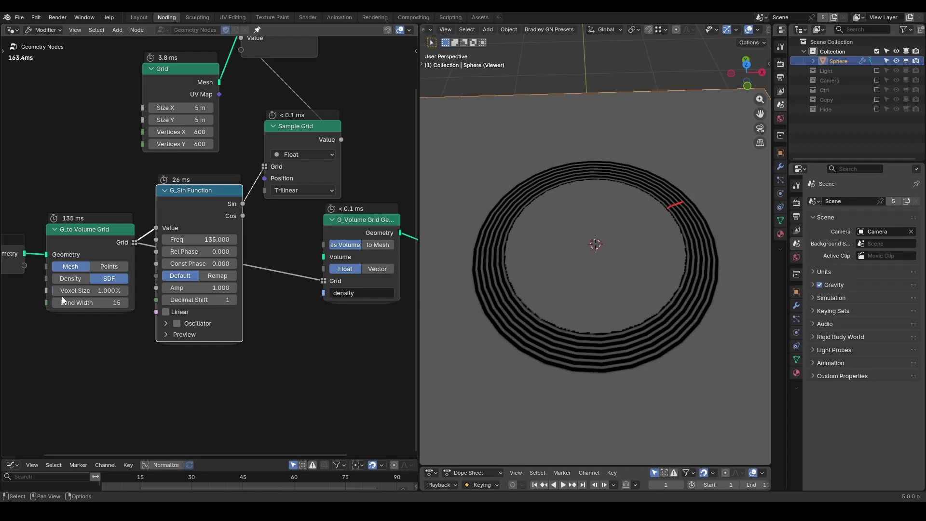
Circle the G_to Volume Grid node's execution time, compare it at a Band Width of 5, and restore the Band Width to 15.
mouse_move(42, 214)
left_mouse_down()
mouse_move(91, 227)
mouse_move(50, 212)
left_mouse_up()
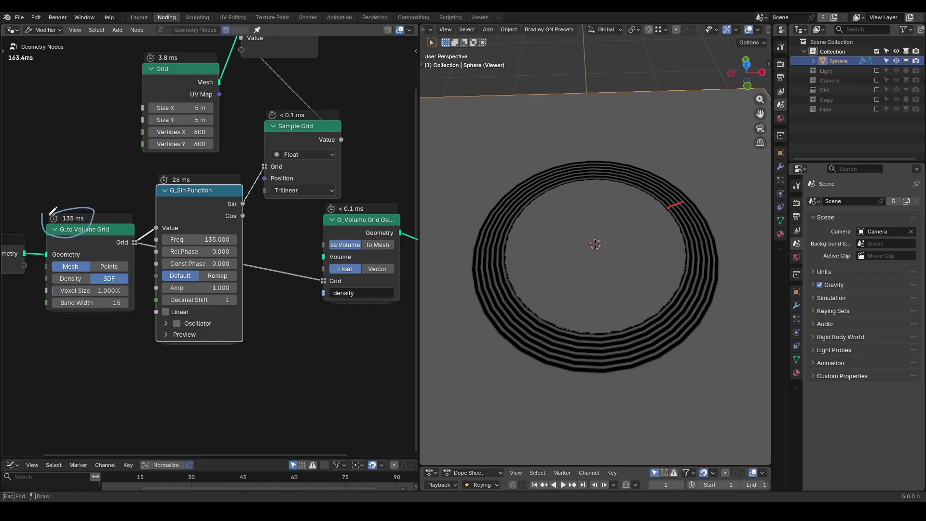
left_click(94, 301)
type("5")
key("Return")
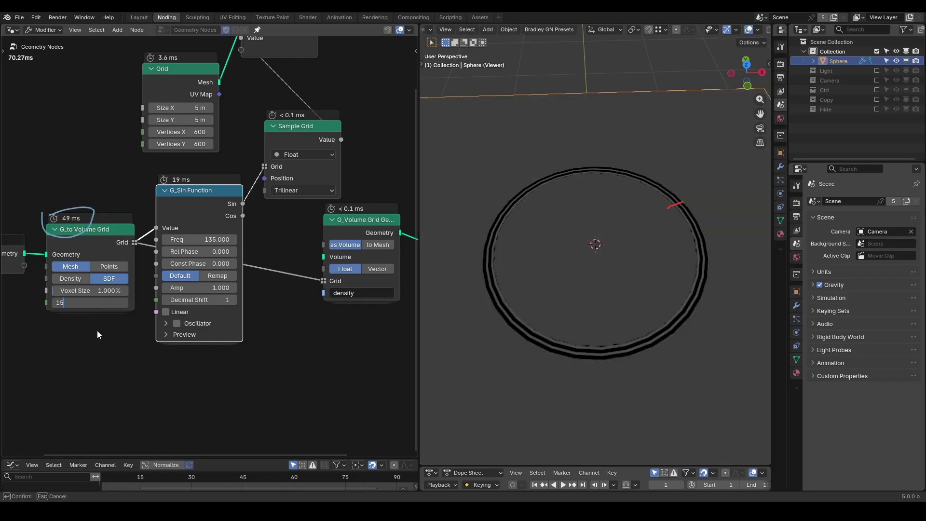
key("ctrl+shift+z")
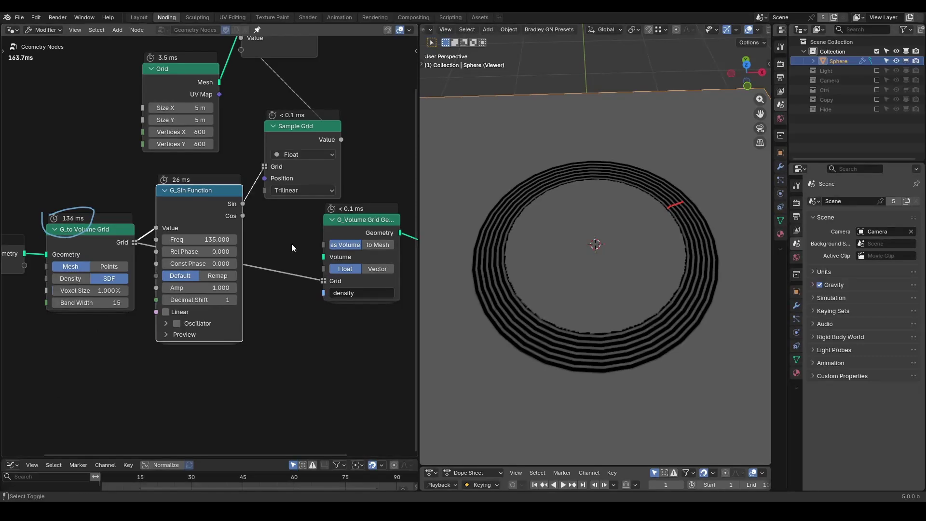
Delete the Grid, Sample Grid and Viewer nodes and connect the Sin output to the volume grid geometry node's Grid input.
middle_click_drag(291, 237, 290, 352)
scroll(299, 276, "down", 2)
left_click_drag(365, 115, 173, 250)
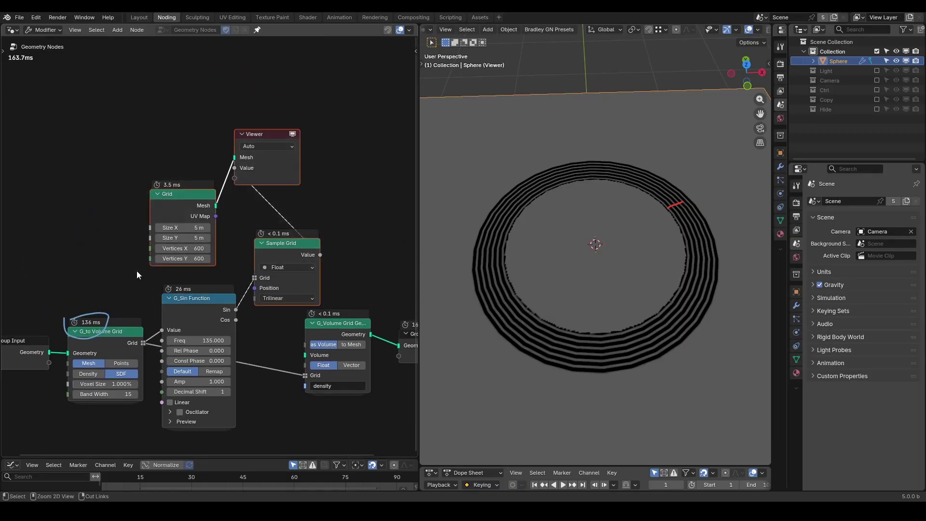
key("x")
left_click_drag(235, 309, 306, 374)
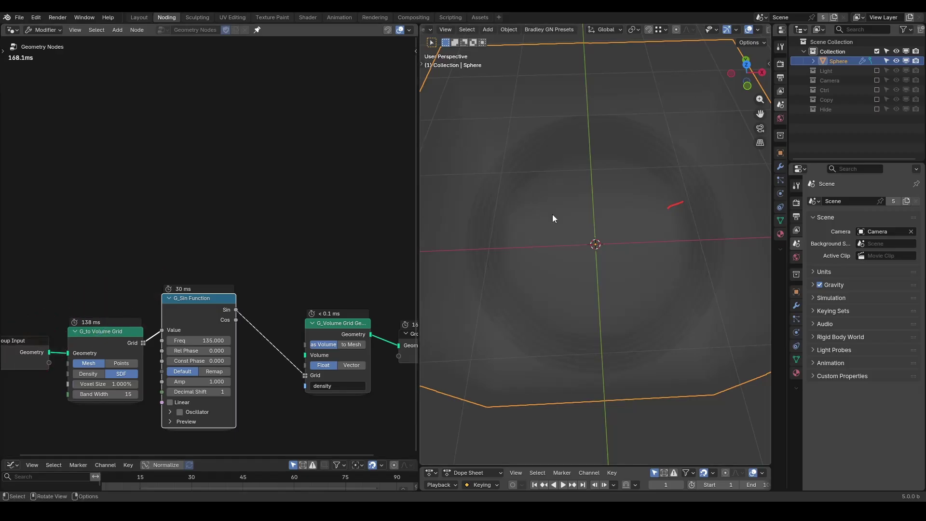
View the object from the front and switch the volume grid geometry node from as Volume to to Mesh.
middle_click_drag(554, 226, 587, 267)
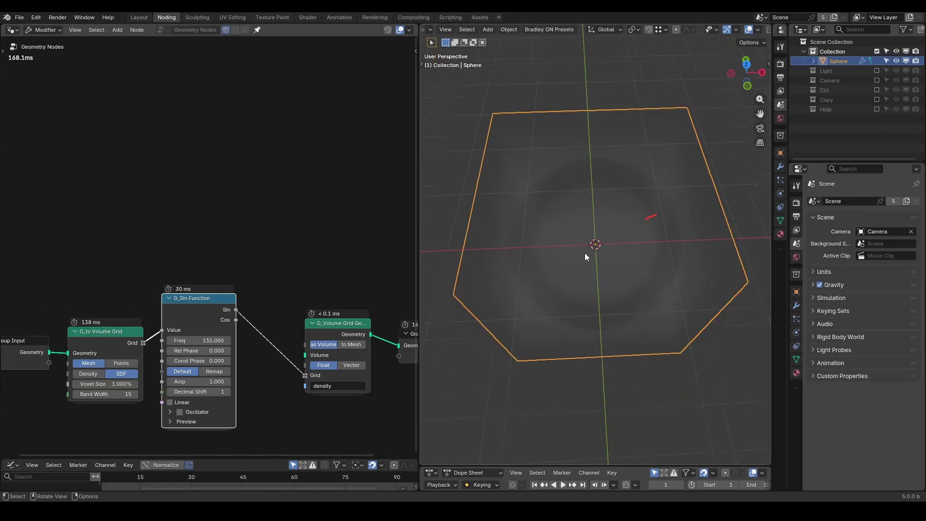
left_click(749, 85)
scroll(662, 227, "up", 3)
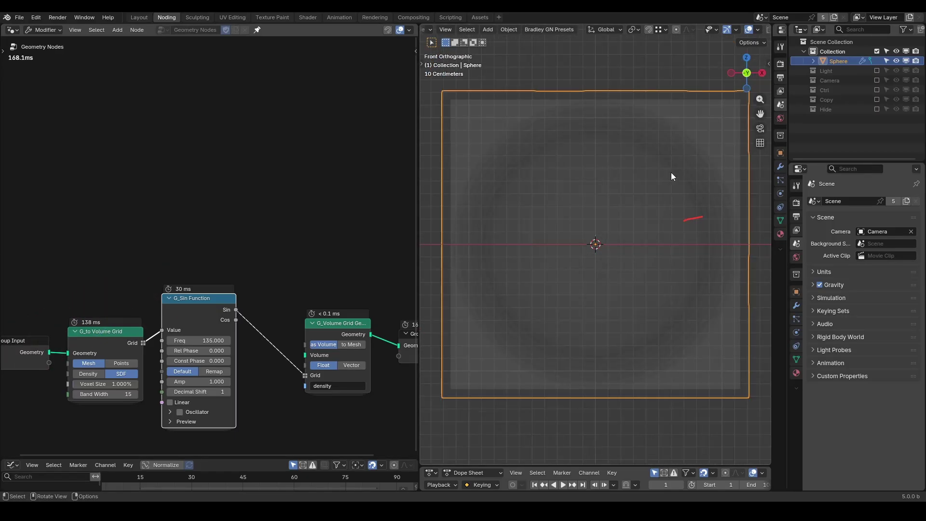
middle_click_drag(382, 330, 283, 165)
left_click(259, 179)
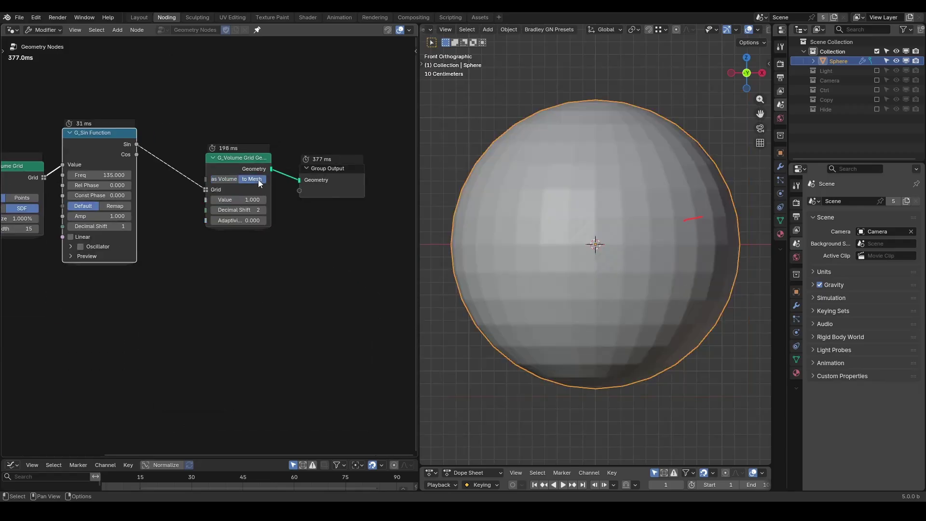
Move the volume grid geometry and Group Output nodes away from G_Sin Function and add a G_Directional Falloff node in the gap.
left_click_drag(342, 113, 189, 273)
key("g")
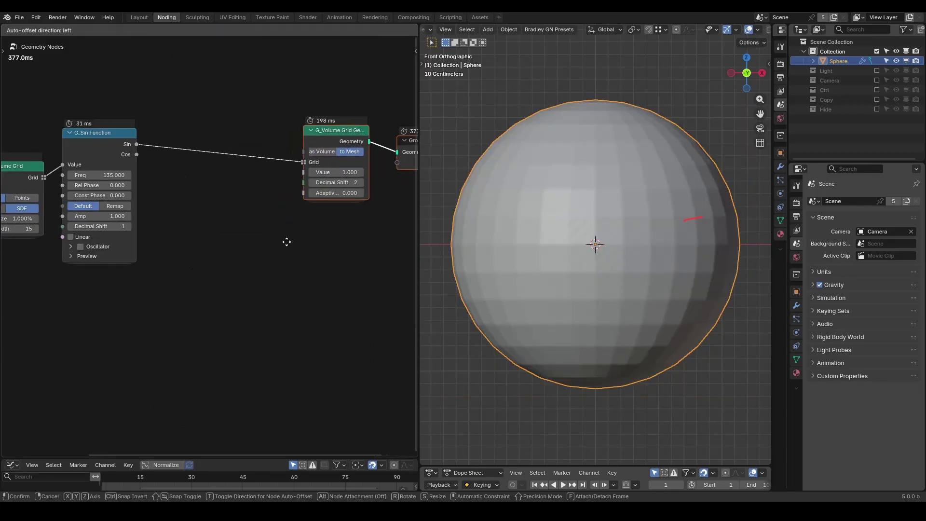
left_click(290, 241)
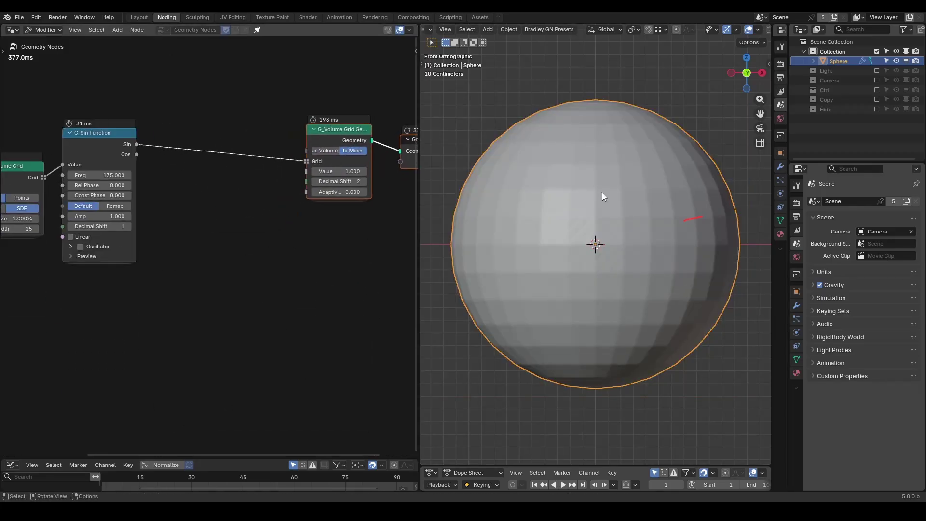
left_click(208, 198)
key("shift+a")
type("directional")
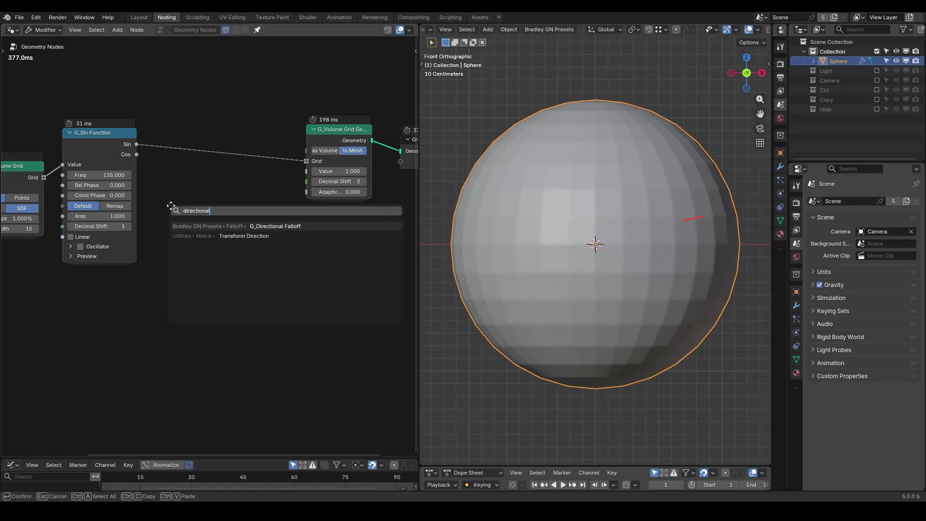
key("Return")
left_click(169, 206)
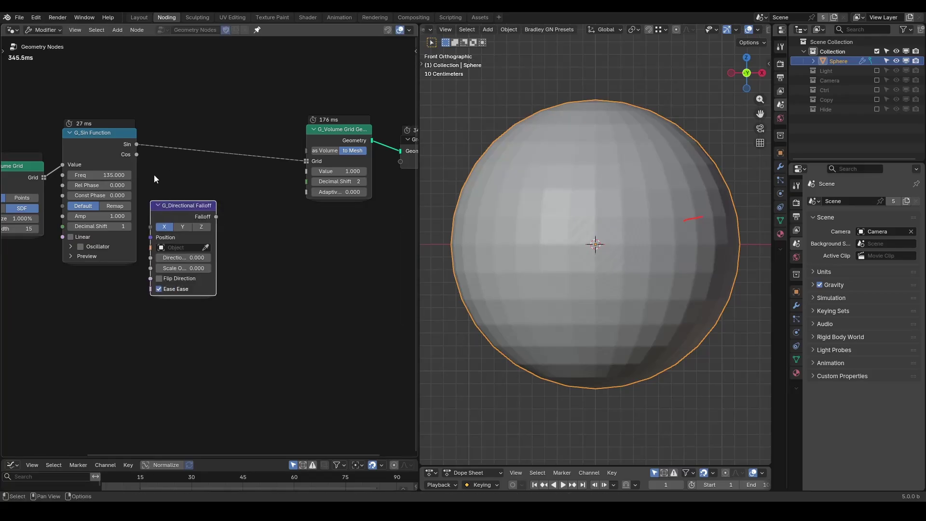
Multiply the Sin output by the directional falloff before the Grid input and set the falloff axis to Y.
left_click_drag(136, 144, 206, 171)
type("math multi")
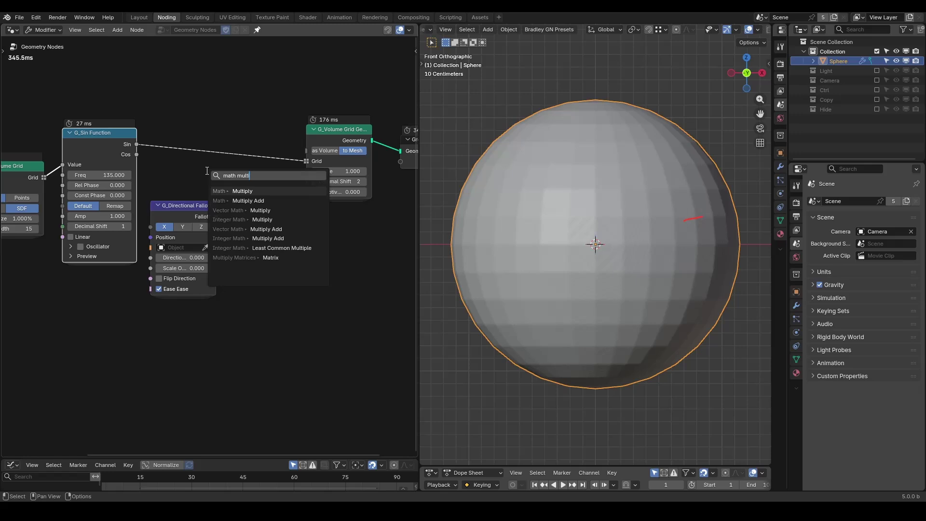
key("Return")
left_click(222, 140)
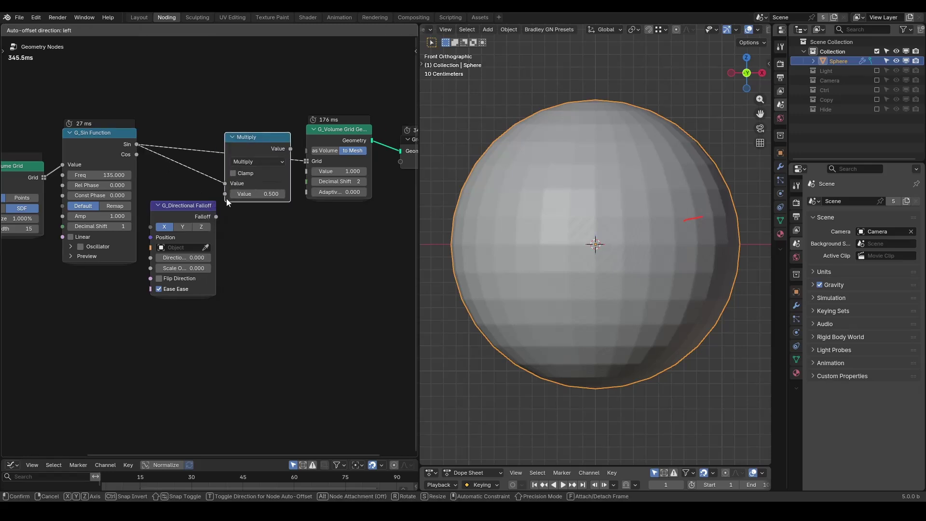
left_click_drag(216, 216, 222, 193)
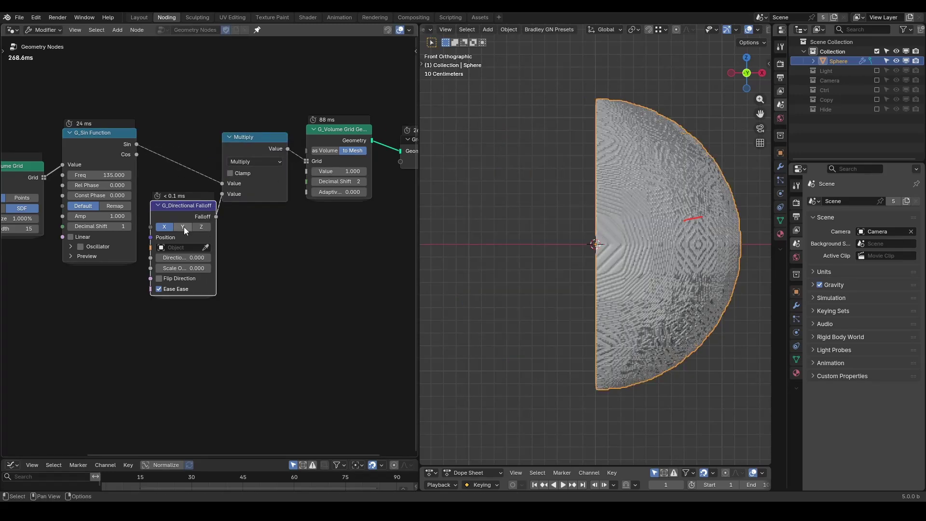
left_click(183, 227)
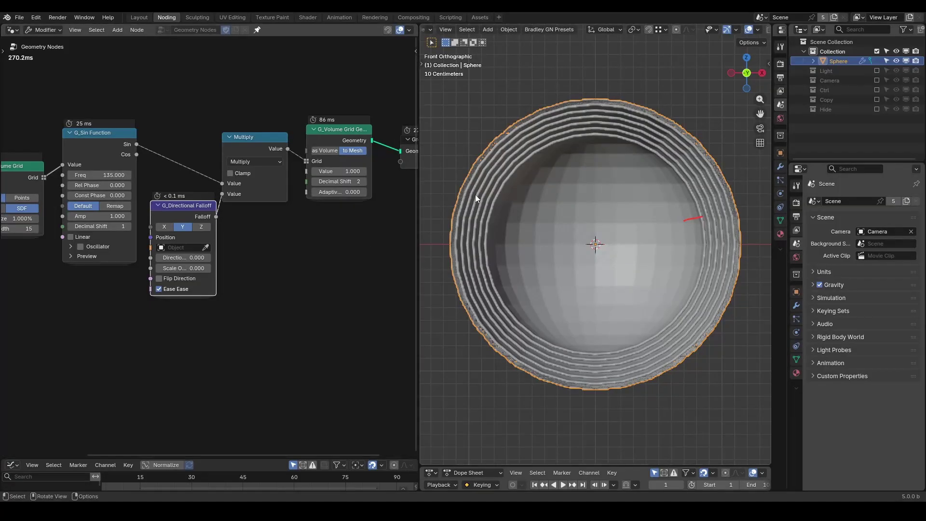
middle_click_drag(484, 169, 505, 181)
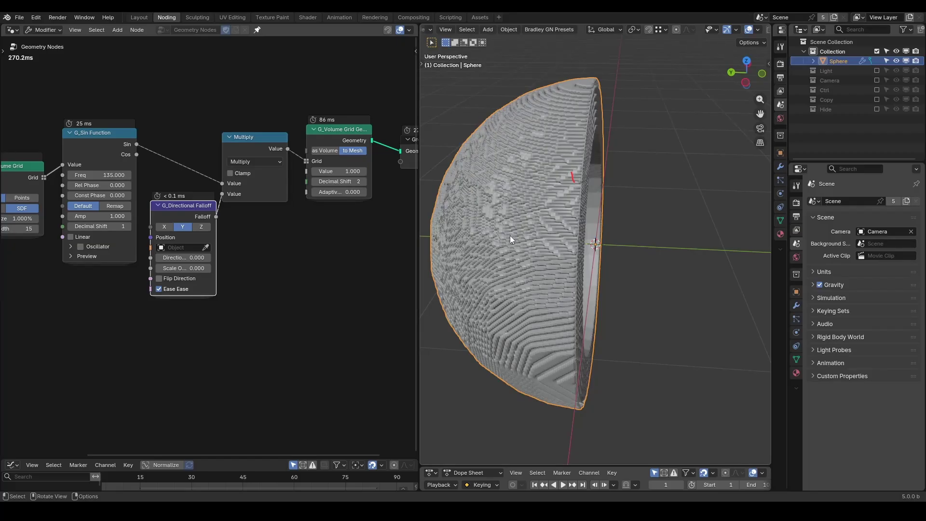
Lower the Band Width to 13, raise it to 14, and inspect the cut sphere's shells from the front.
middle_click_drag(19, 288, 208, 305)
scroll(208, 305, "up", 2)
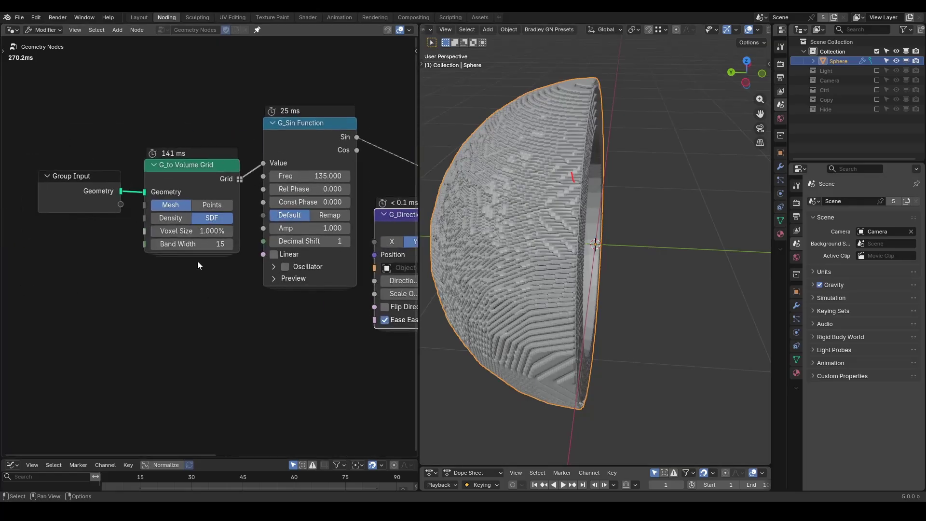
left_click_drag(157, 246, 154, 245)
left_click(155, 245)
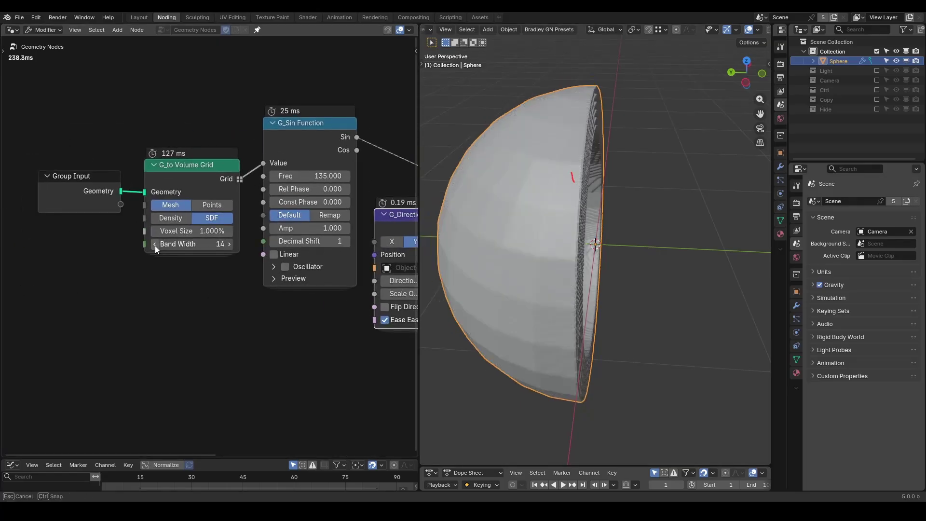
middle_click_drag(587, 260, 488, 221)
left_click(226, 245)
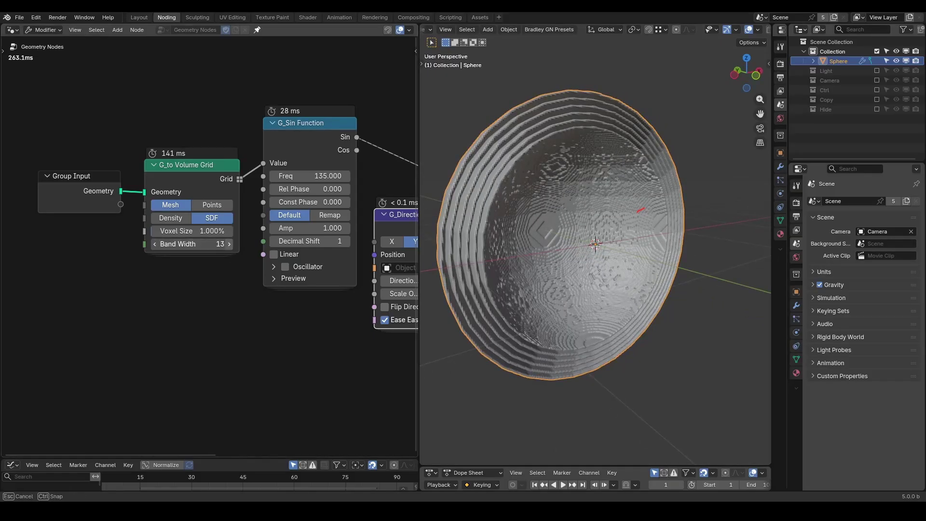
middle_click_drag(516, 218, 672, 120)
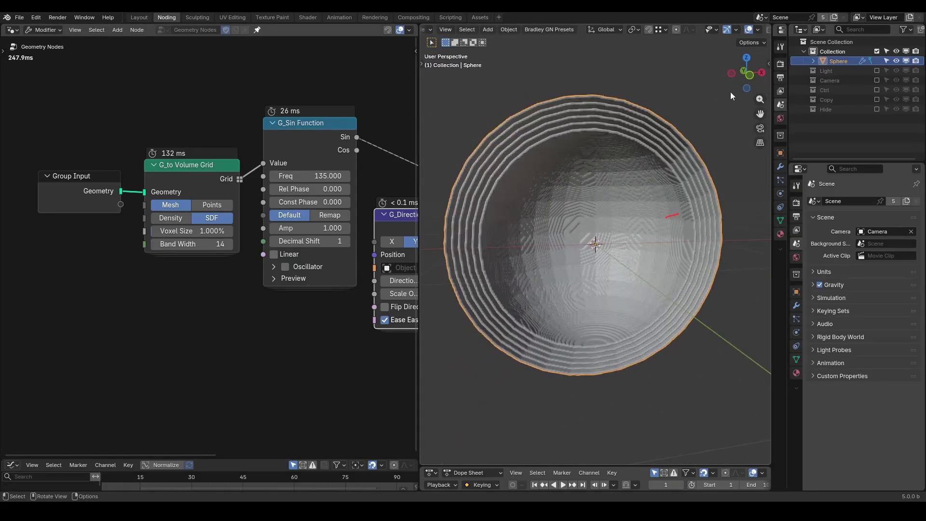
left_click(748, 75)
Move the Group Output node farther away and add a Mesh Island node below the volume grid geometry node.
mouse_move(356, 311)
middle_mouse_down()
mouse_move(165, 308)
mouse_move(372, 311)
middle_mouse_up()
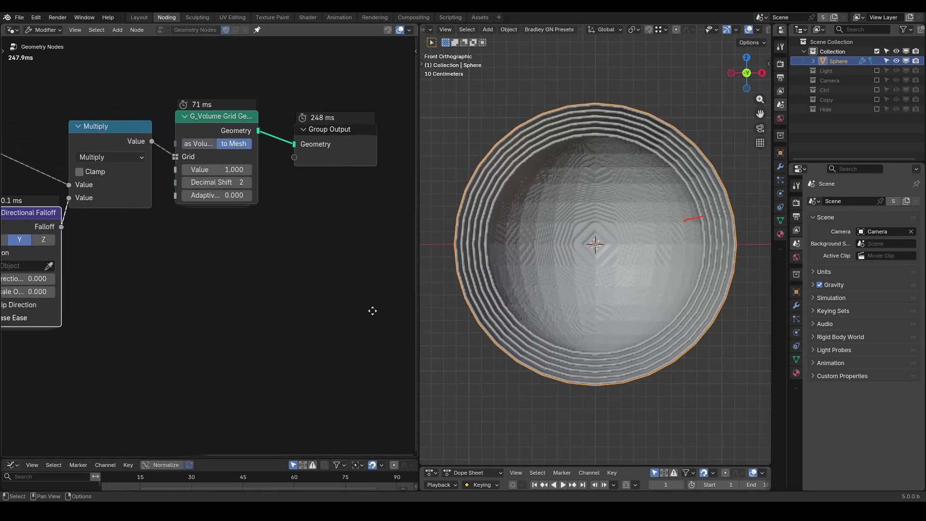
middle_click_drag(331, 264, 202, 264)
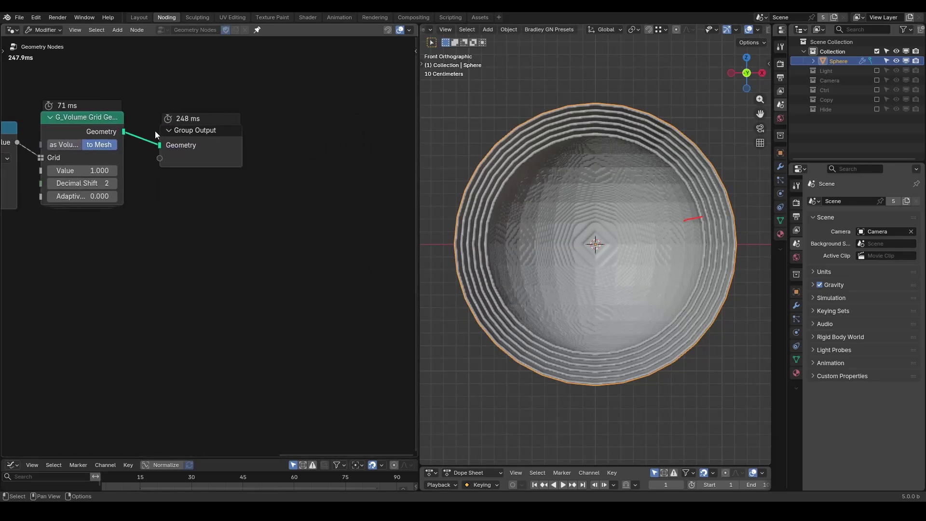
left_click_drag(187, 144, 364, 137)
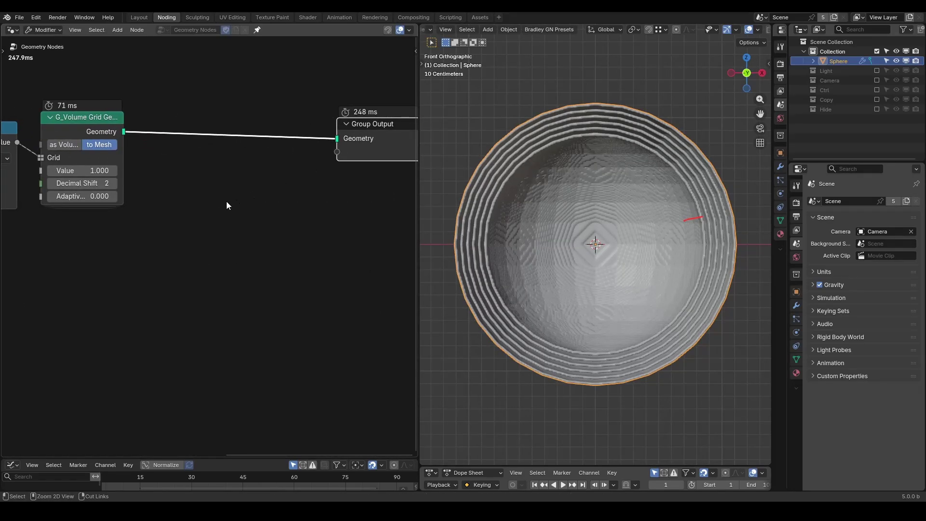
key("shift+a")
type("mesh island")
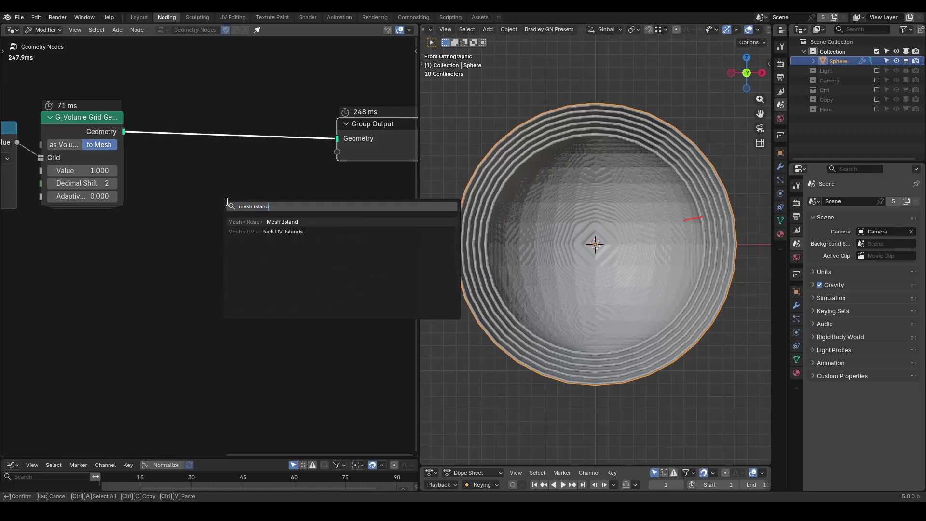
key("Return")
left_click(54, 231)
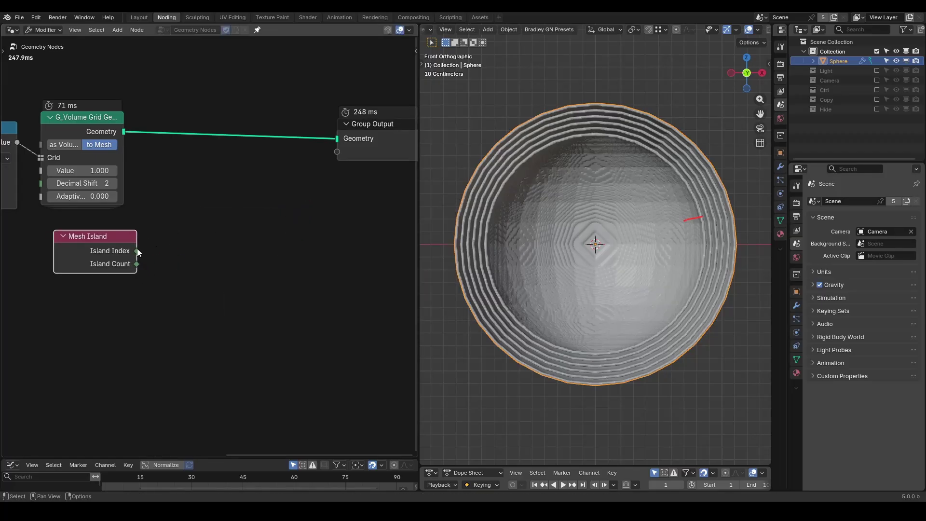
Feed the Mesh Island node's Island Index into the Value input of a new Hash Value node.
key("shift+a")
type("hash value")
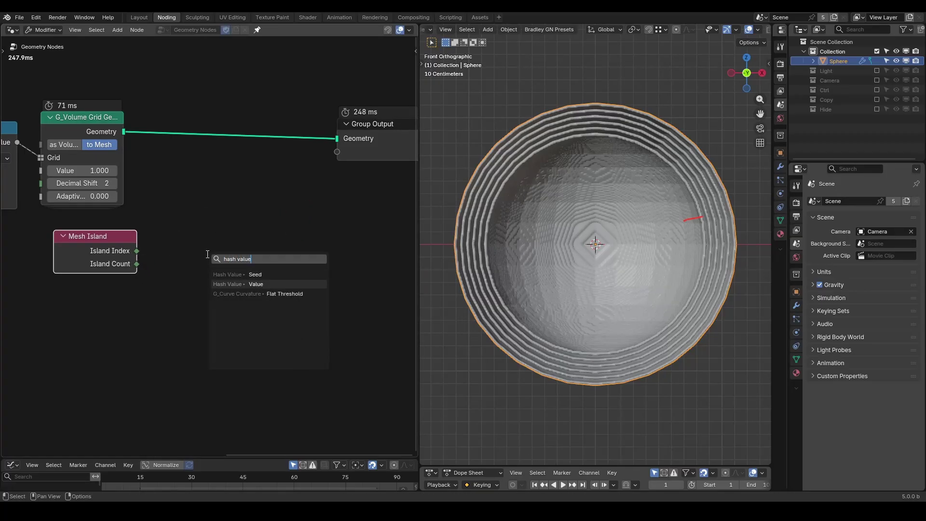
key("Return")
left_click(190, 241)
Add a G_Random Color node beside Hash Value and preview its Color on the mesh geometry through a Viewer.
scroll(255, 281, "right", 3)
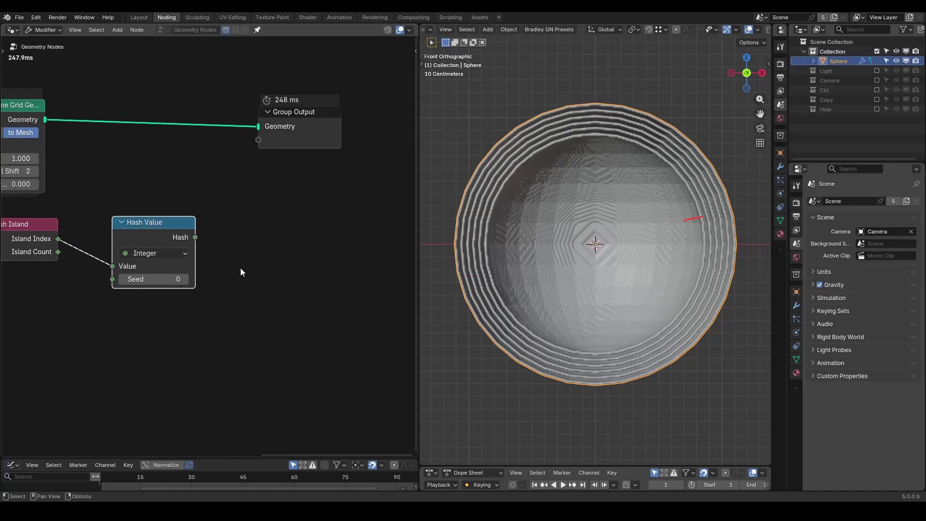
key("shift+a")
type("random color")
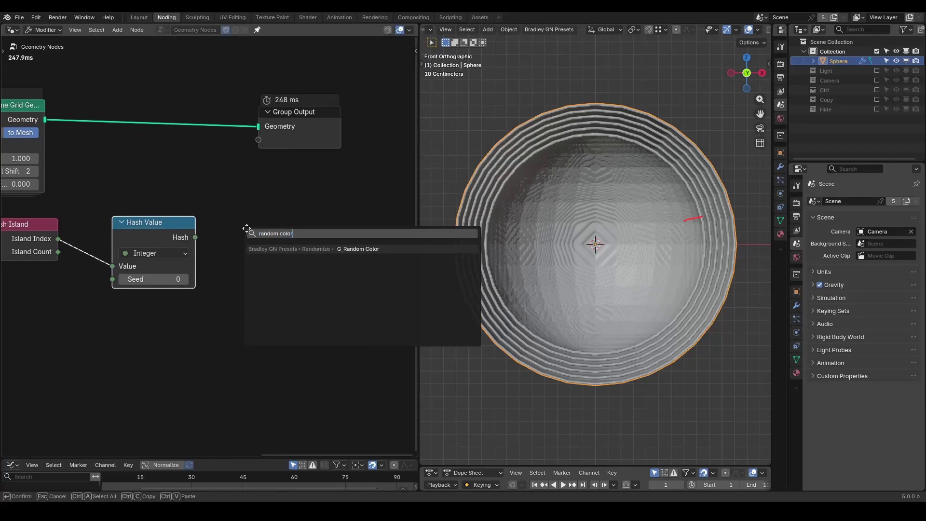
key("Return")
left_click(224, 229)
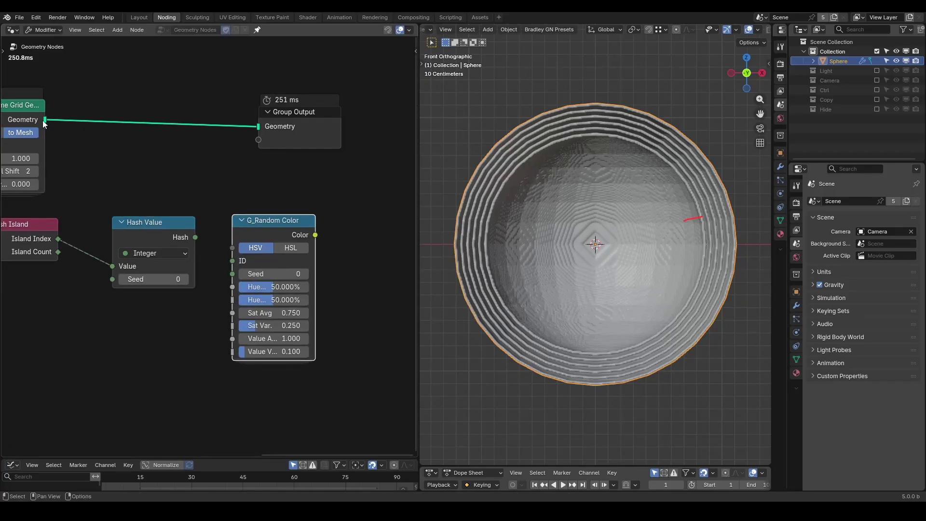
left_click(279, 227, "ctrl+shift")
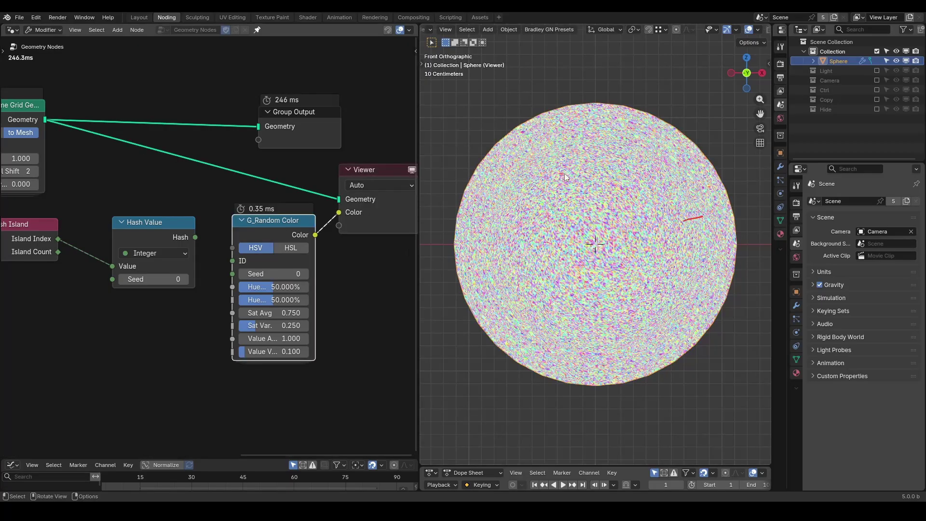
Feed the Hash output into G_Random Color's ID, then set its Seed to 4, hue average to 5% and hue variation to 16.667%.
left_click_drag(196, 236, 232, 262)
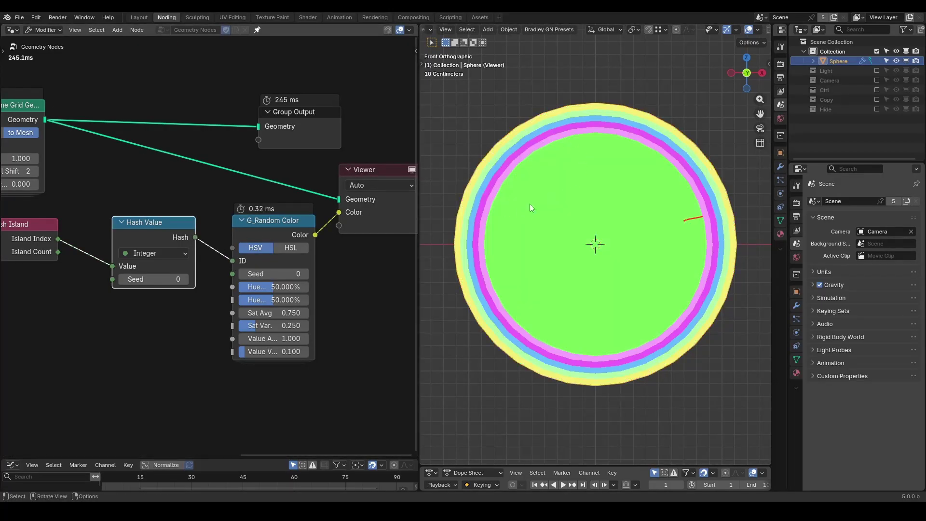
left_click(305, 274)
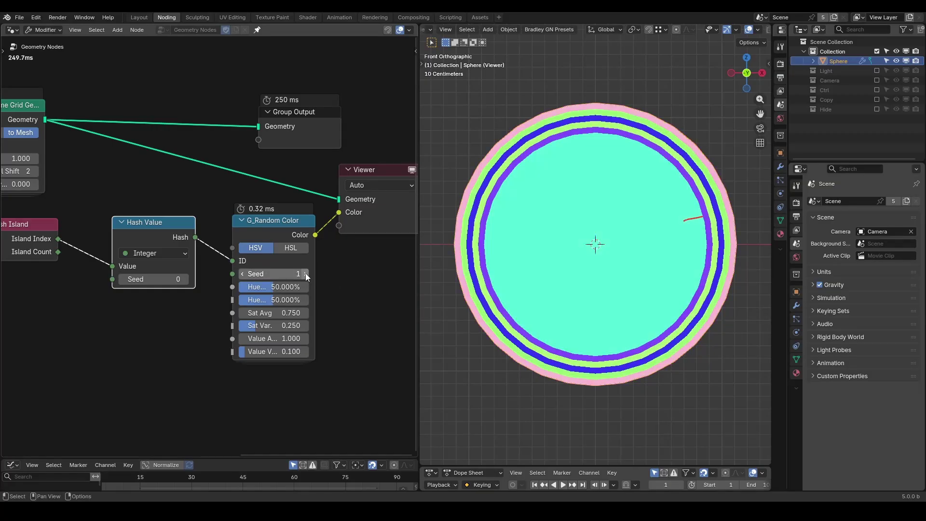
left_click(305, 273)
left_click(305, 274)
left_click(305, 274)
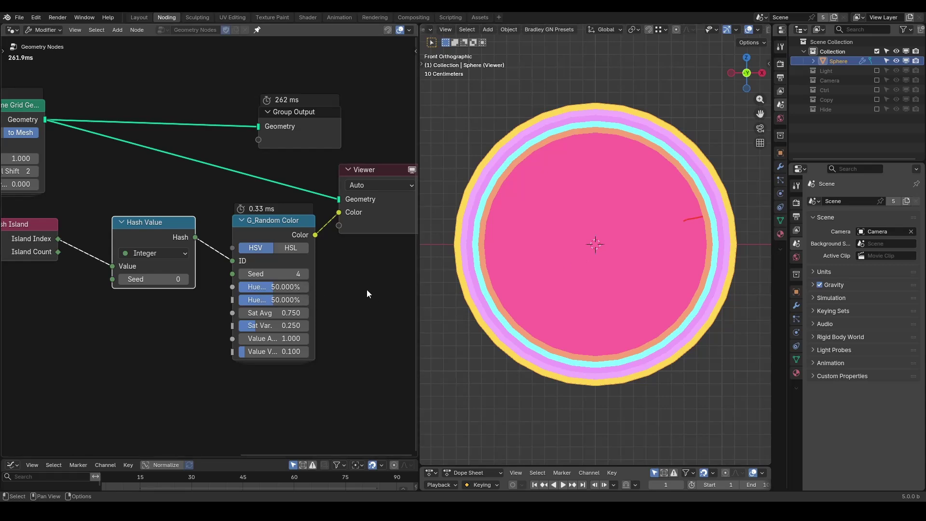
key("ctrl+z")
key("ctrl+z")
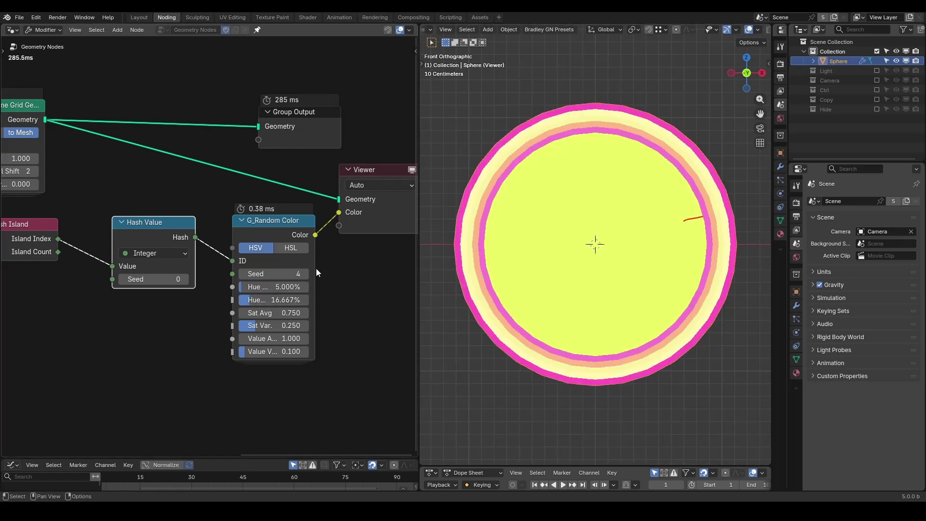
Move the Group Output node farther away and insert a Store Named Attribute node before it.
middle_click_drag(316, 268, 211, 300)
left_click_drag(193, 176, 399, 157)
key("shift+a")
type("store")
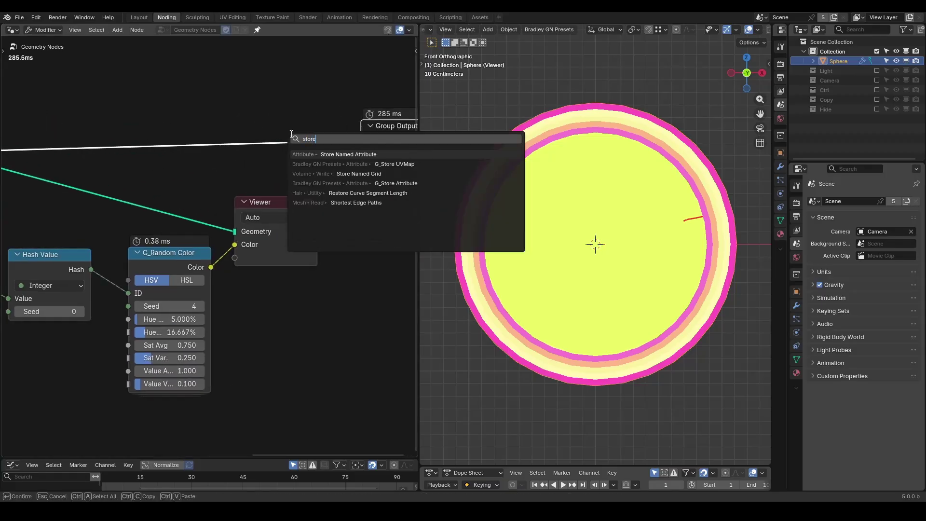
key("Return")
left_click(250, 115)
Store the G_Random Color output as a Color attribute named C and delete the Viewer node.
left_click(245, 104)
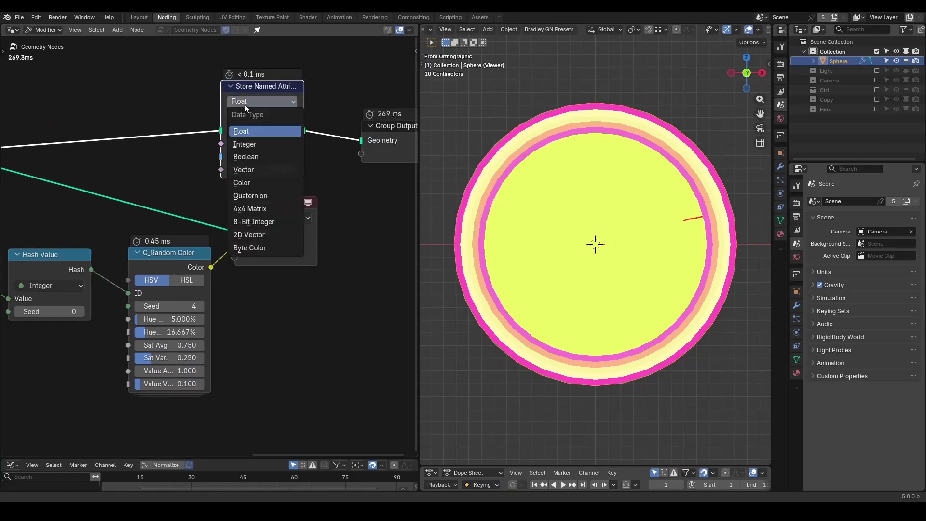
left_click(242, 183)
left_click(260, 156)
type("C")
key("Return")
left_click_drag(211, 267, 221, 169)
left_click(285, 203)
key("x")
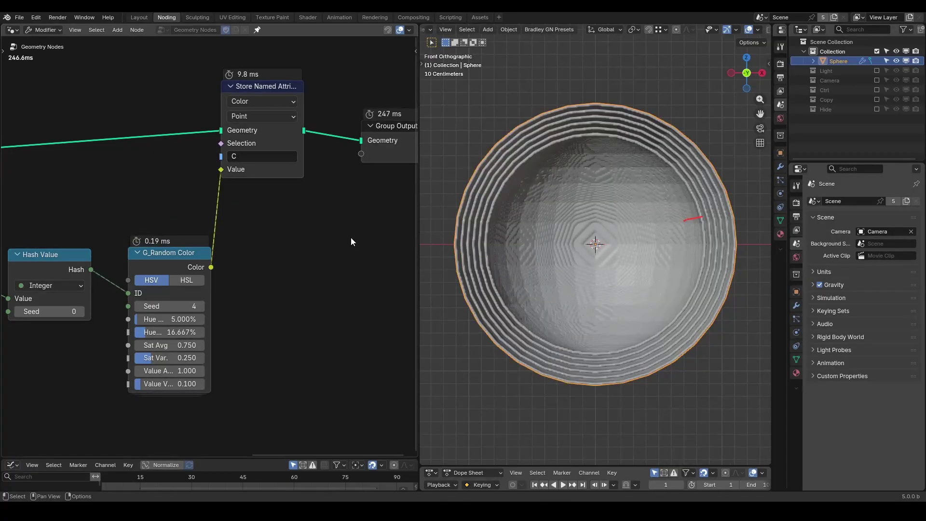
Mute the Multiply node that combines the sine function with the directional falloff.
scroll(351, 237, "down", 8)
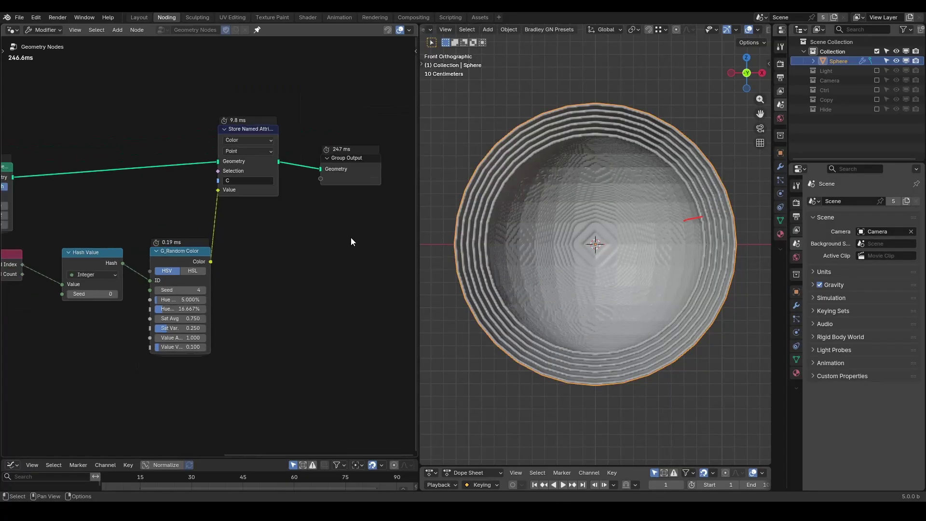
middle_click_drag(124, 232, 282, 219)
left_click(129, 184)
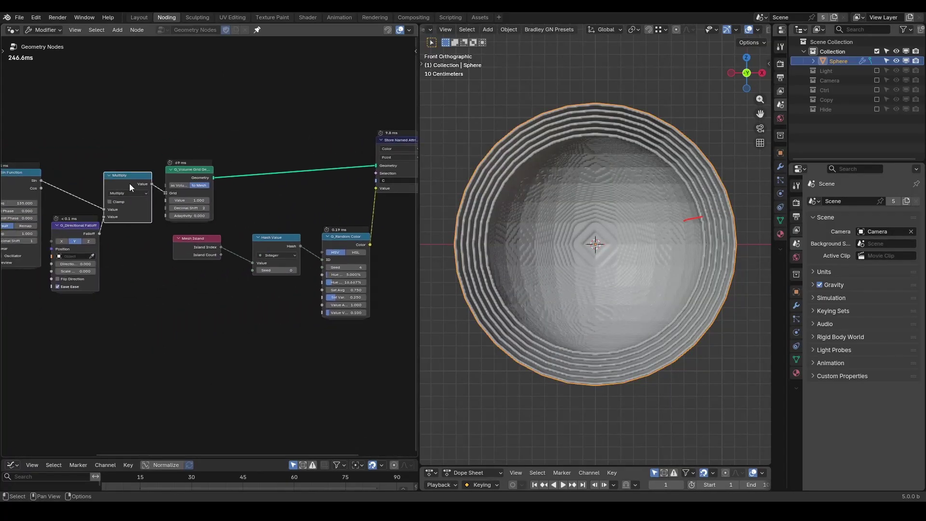
key("m")
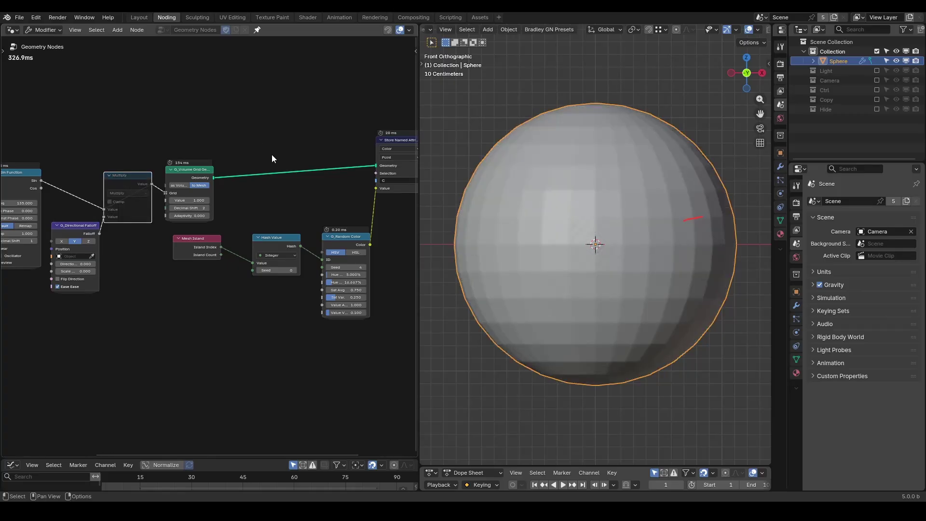
Insert a Bake node between the volume grid geometry node and Store Named Attribute, and bake the still frame.
left_click_drag(7, 68, 73, 67)
key("shift+a")
type("bake")
key("Return")
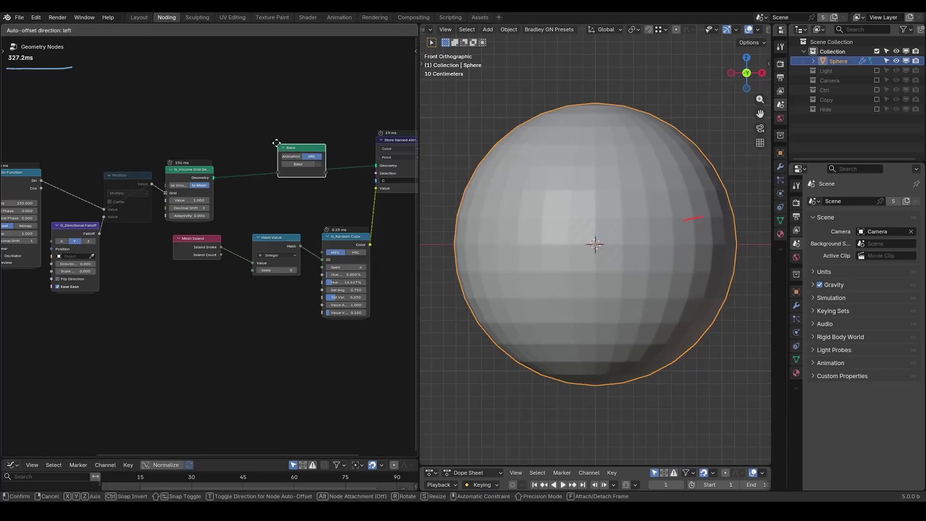
left_click(290, 147)
scroll(262, 171, "up", 2)
left_click_drag(160, 209, 229, 183)
left_click_drag(289, 183, 353, 193)
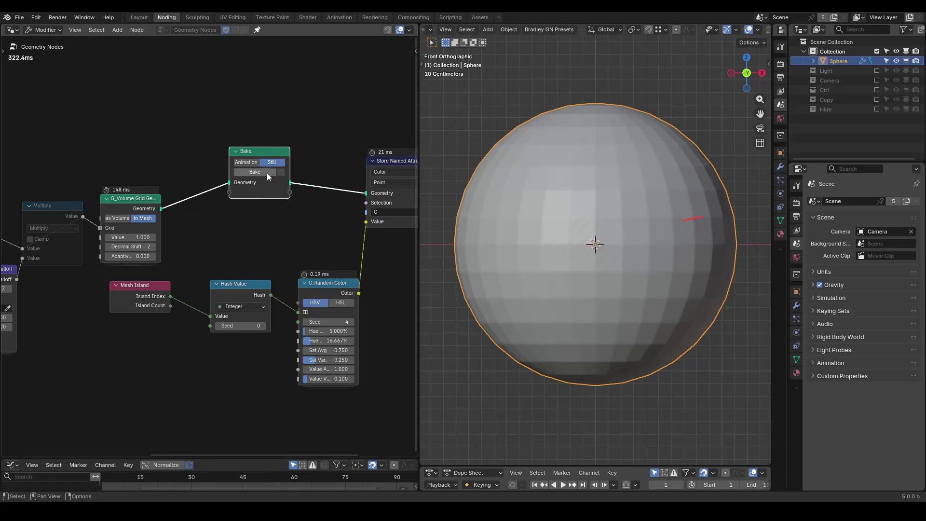
left_click(265, 172)
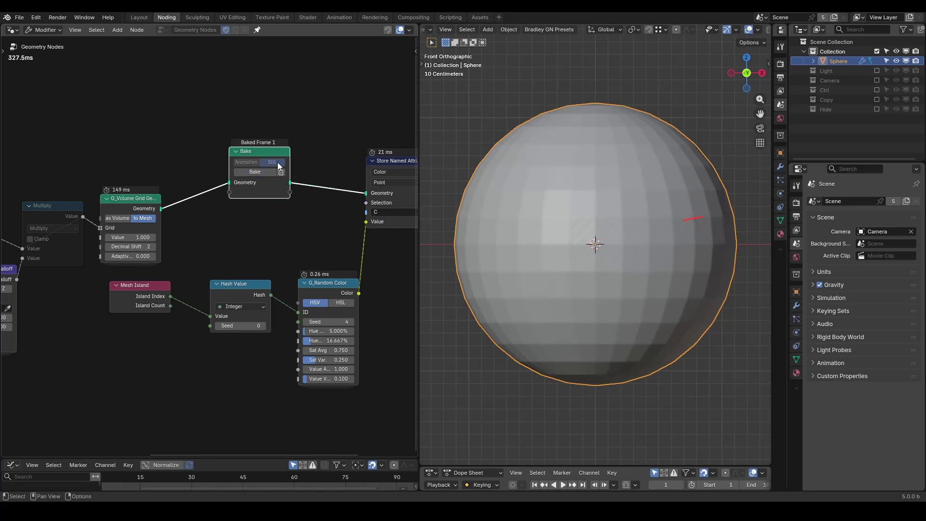
Check the baked sphere's inner shells in wireframe shading and return to solid shading.
scroll(326, 244, "down", 2)
middle_click_drag(326, 244, 273, 240)
key("z")
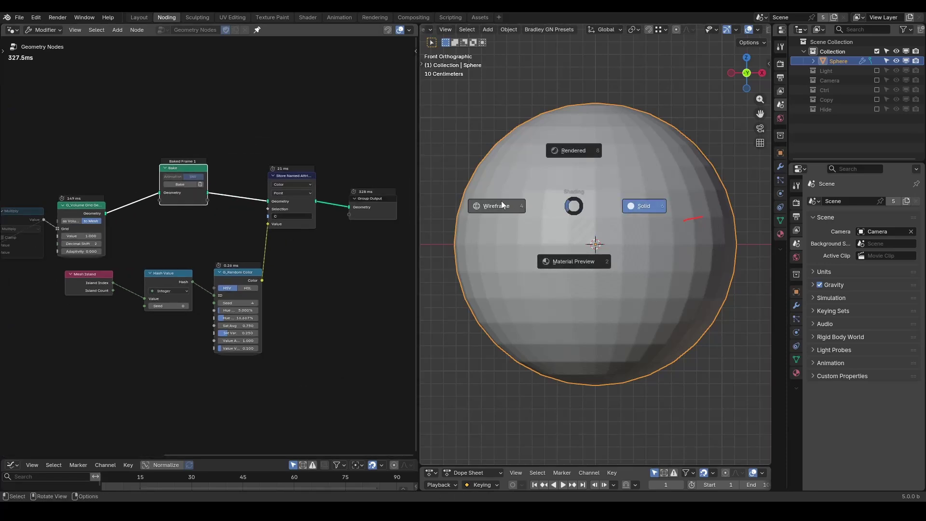
left_click(502, 202)
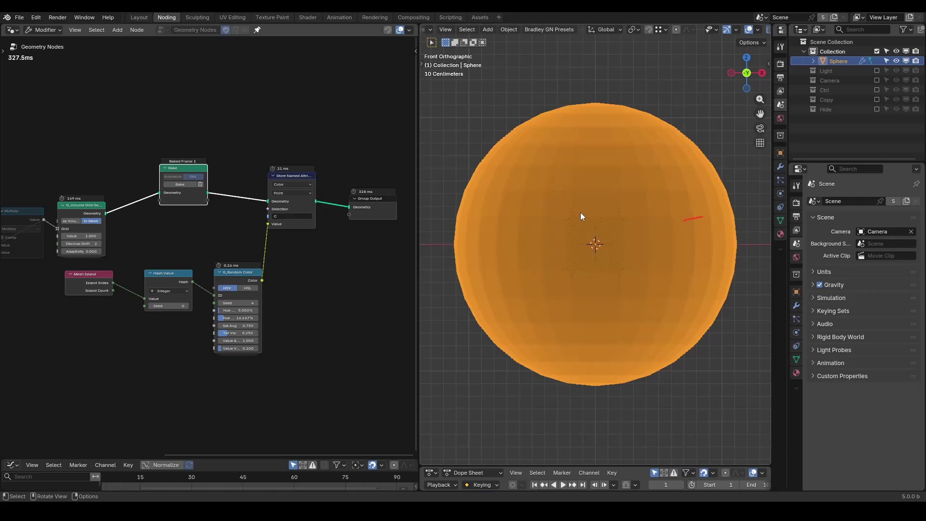
key("z")
left_click(635, 213)
Move the Group Output node farther away and insert a Delete Geometry node after Store Named Attribute.
middle_click_drag(334, 253, 256, 221)
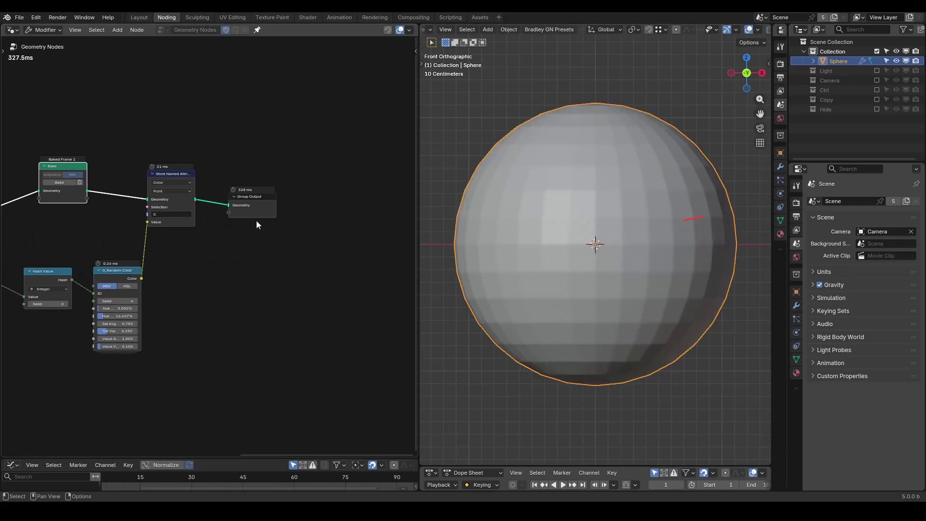
left_click_drag(256, 221, 389, 195)
key("shift+a")
type("dele")
key("Return")
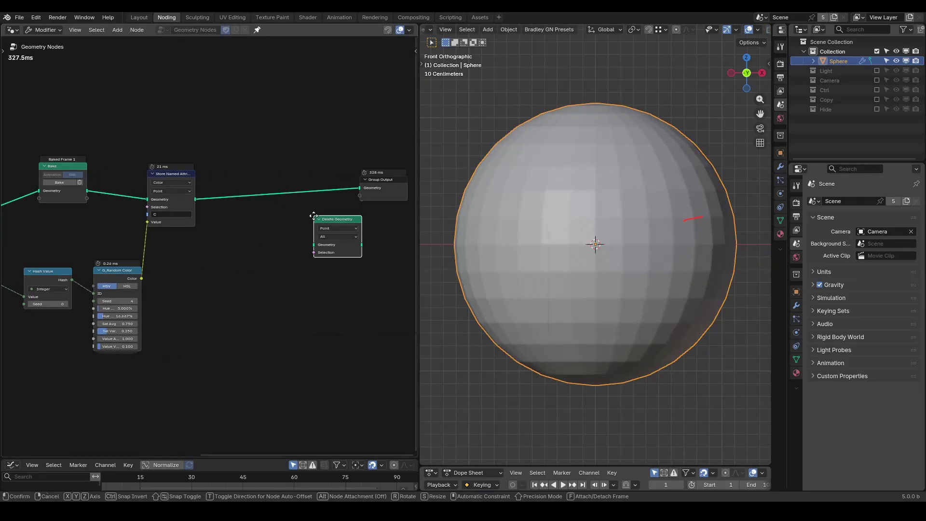
left_click(298, 189)
Add a G_Noise 3D node below the Store Named Attribute node and set its Mid-Level to 0.
middle_click_drag(210, 257, 249, 226)
scroll(249, 227, "up", 1)
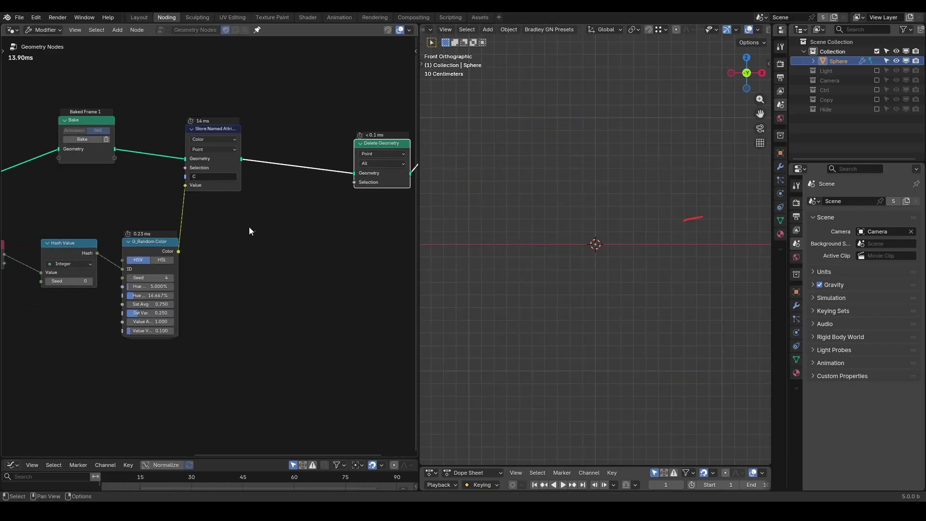
key("shift+a")
type("noise")
key("Return")
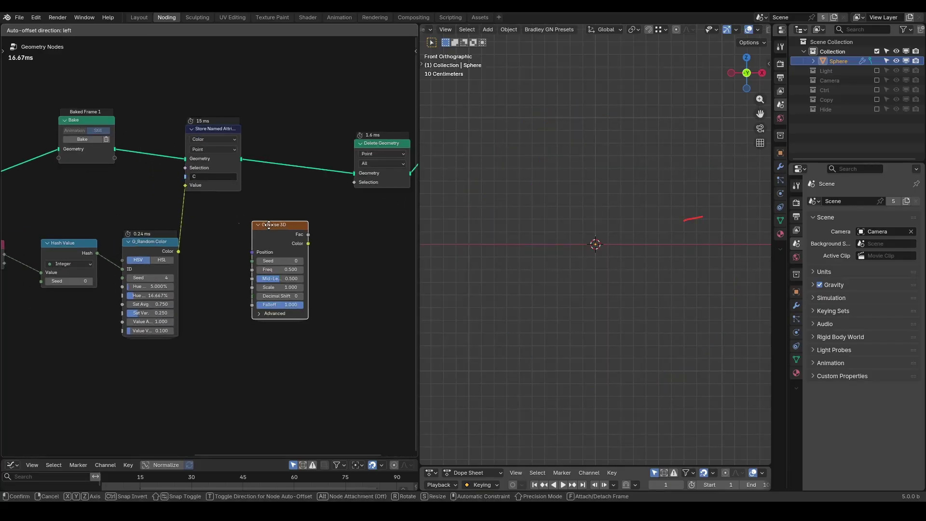
left_click(260, 228)
scroll(264, 227, "up", 2)
left_click_drag(256, 276, 226, 275)
Annotate the noise range as 0 to 1 and feed the noise's Fac into Delete Geometry's Selection.
key("d")
mouse_move(306, 257)
left_mouse_down()
mouse_move(312, 266)
mouse_move(307, 256)
left_mouse_up()
left_click_drag(329, 260, 356, 260)
left_click_drag(363, 244, 360, 292)
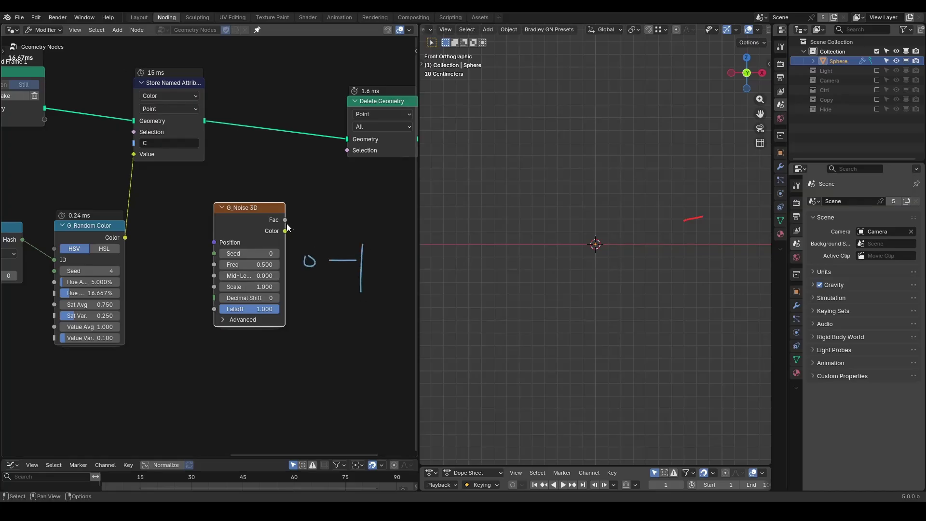
mouse_move(285, 220)
left_mouse_down()
mouse_move(370, 188)
mouse_move(347, 150)
left_mouse_up()
Insert a Color Ramp between the noise's Fac and Delete Geometry's Selection, and move its black stop to position 0.468.
left_click_drag(240, 223, 169, 271)
key("shift+a")
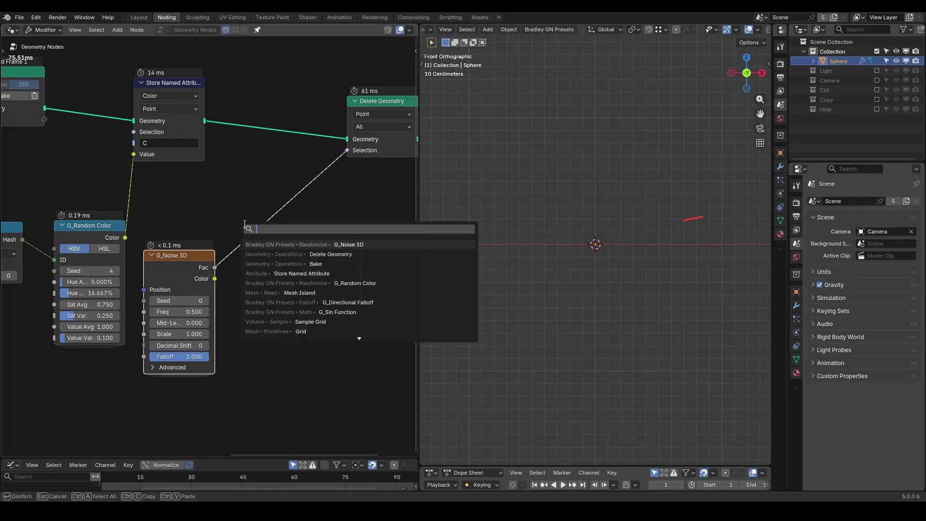
type("col r")
key("Return")
left_click(207, 224)
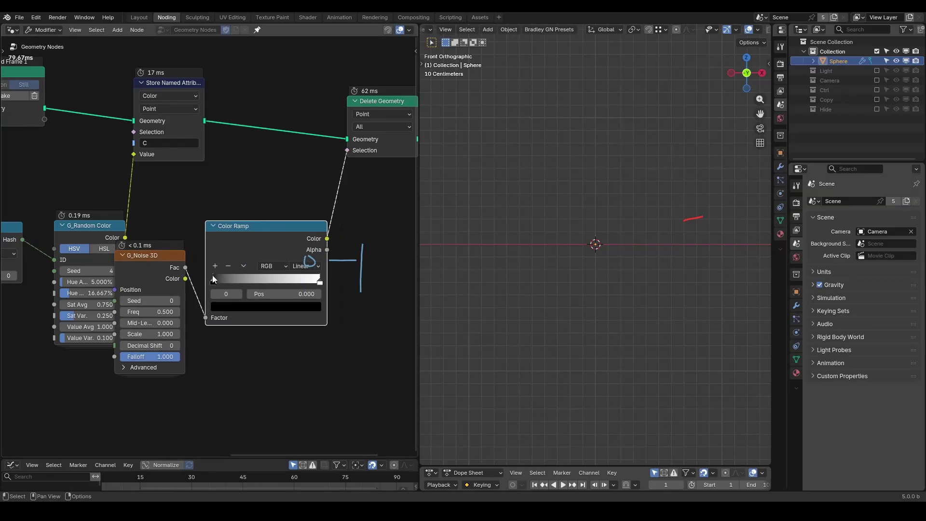
left_click_drag(212, 279, 262, 277)
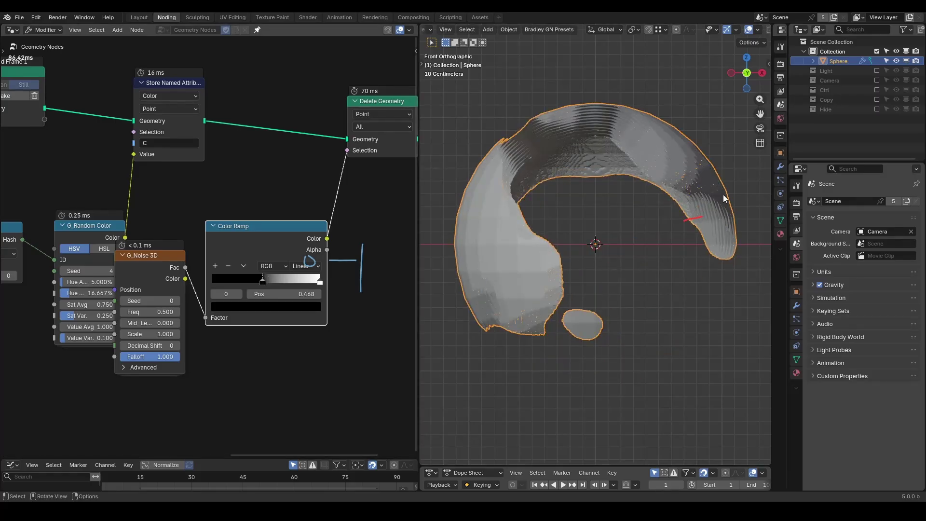
Space out the noise and Color Ramp nodes, collapse G_Random Color, and feed the Hash output into the noise's Seed.
left_click_drag(154, 256, 168, 283)
left_click_drag(225, 254, 248, 260)
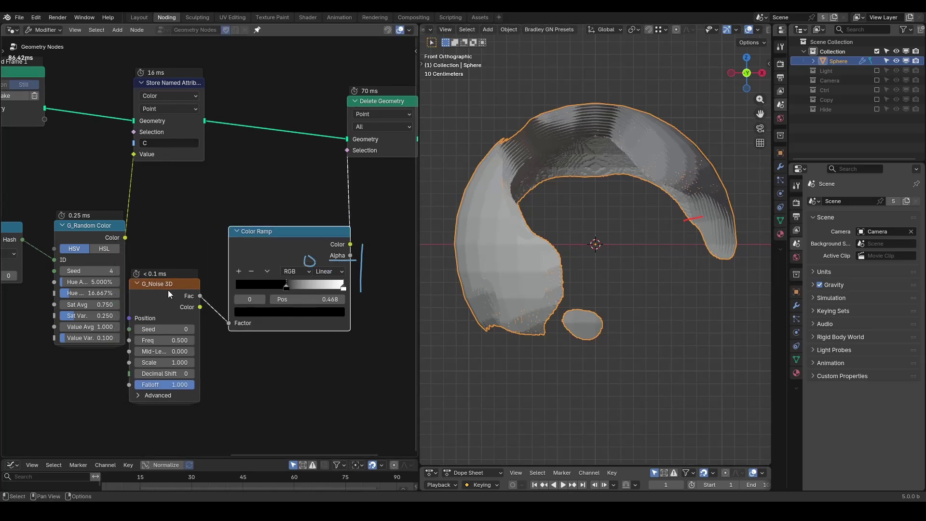
left_click_drag(164, 297, 177, 301)
middle_click_drag(163, 305, 273, 261)
left_click(183, 191)
key("h")
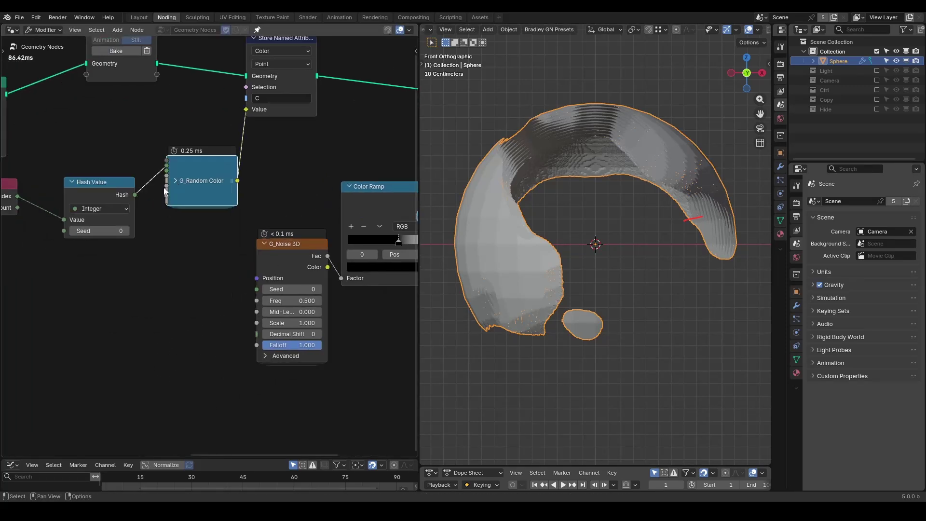
left_click_drag(136, 197, 252, 288)
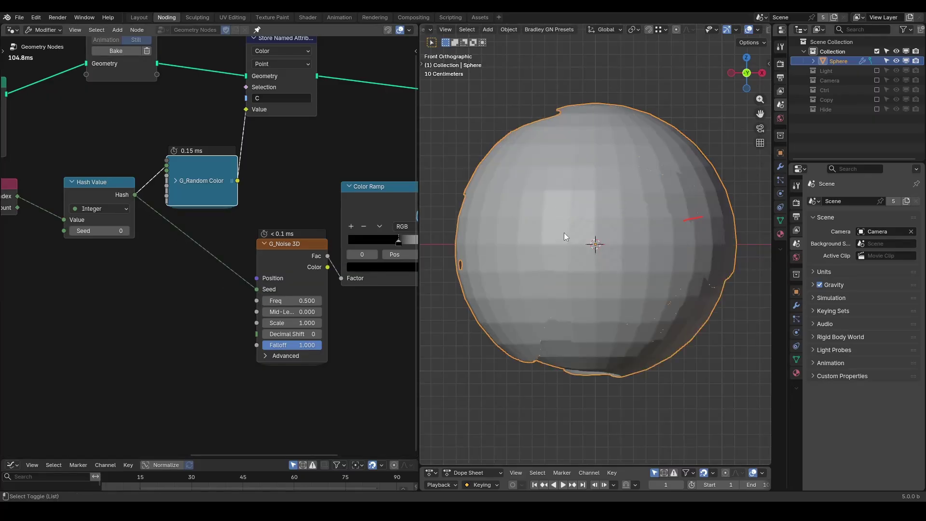
Move the Color Ramp's black stop to position 0.345.
middle_click_drag(328, 175, 36, 257)
right_click_drag(176, 294, 211, 313)
left_click_drag(101, 328, 89, 325)
Insert a G_Smooth Position node between Delete Geometry and Group Output and set its Iterations to 45.
key("shift+a")
type("smooth")
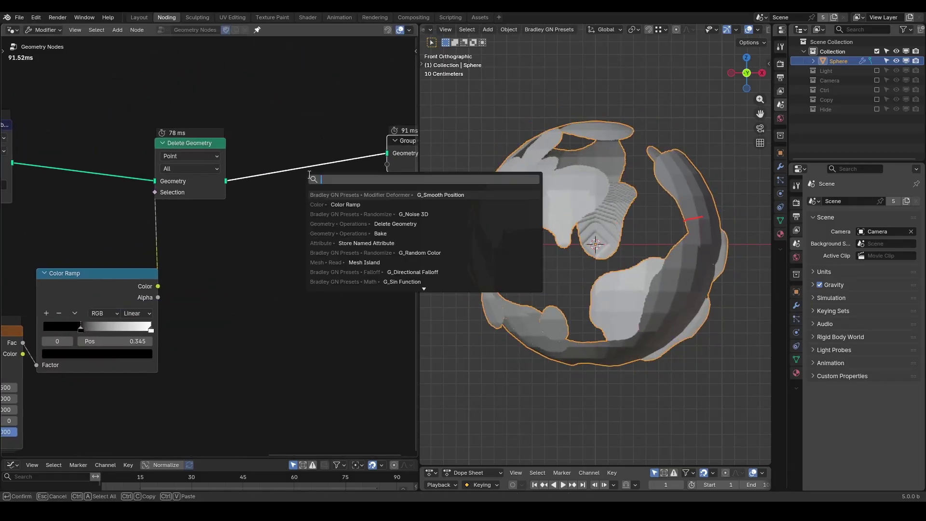
key("Return")
left_click(295, 144)
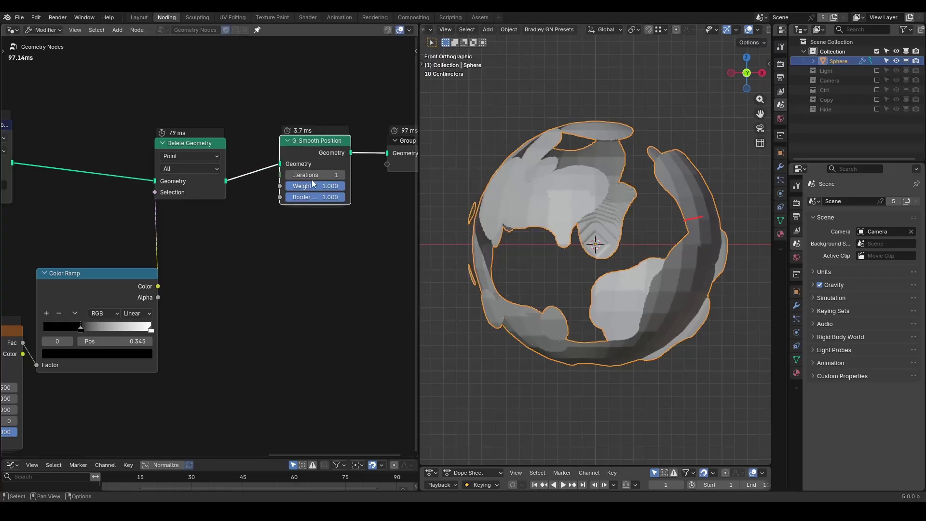
left_click(312, 175)
type("45")
key("Return")
Try 125 Iterations and a Border Smooth of 0.05 on the G_Smooth Position node, inspecting the shell edges up close.
left_click(327, 175)
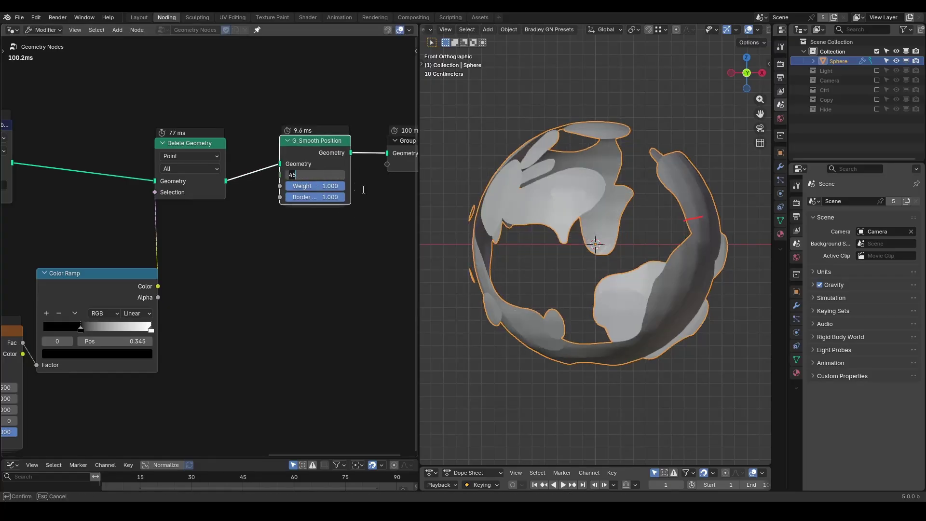
type("125")
key("Return")
middle_click_drag(563, 201, 562, 226)
scroll(562, 227, "up", 2)
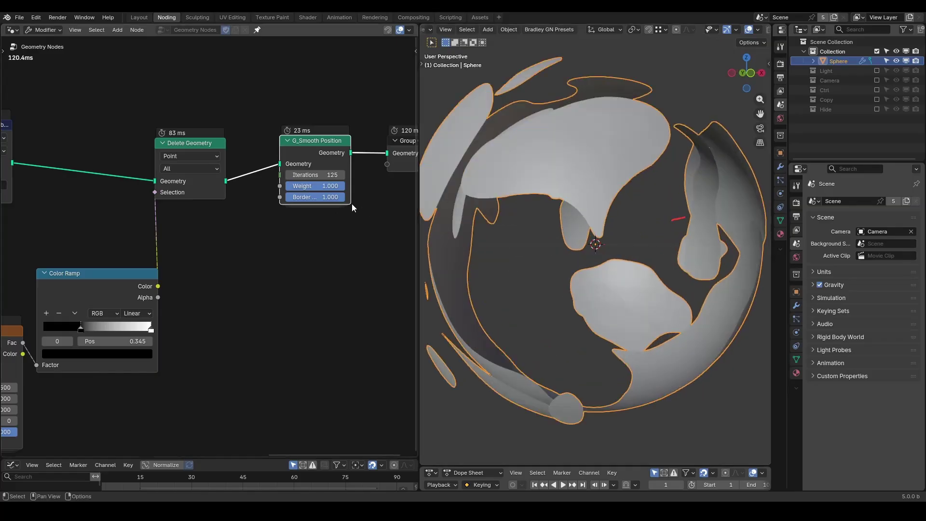
double_click(328, 196)
type("0.05")
key("Return")
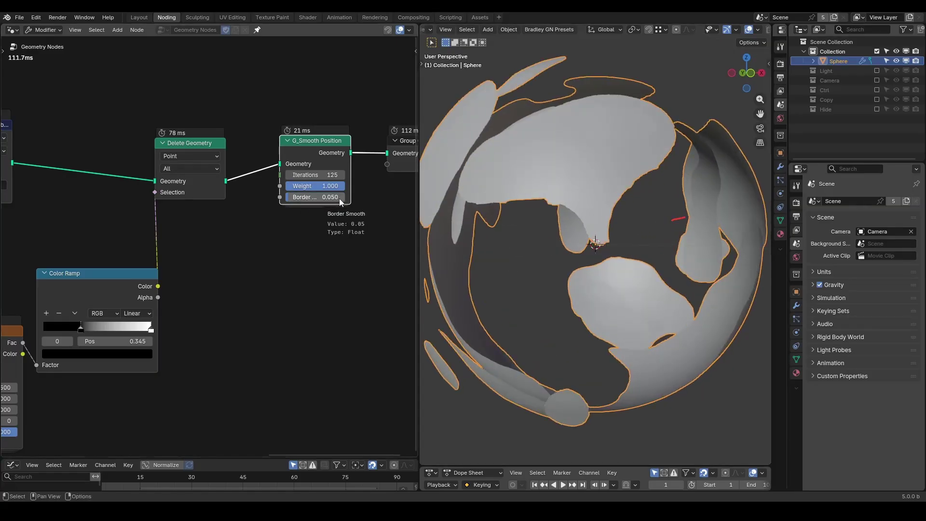
Set G_Smooth Position's Iterations to 45 and its Border Smooth to 0.625, and inspect the smoothed shells.
double_click(338, 174)
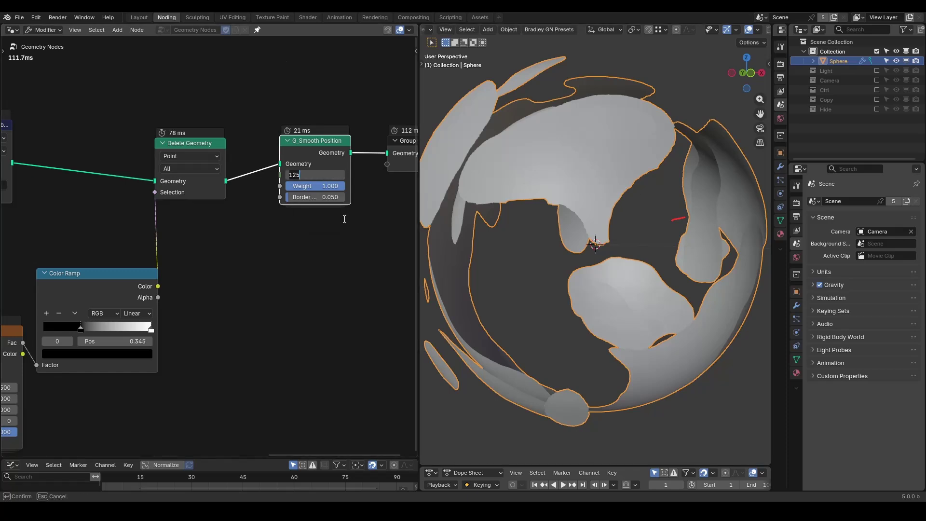
type("45")
key("Return")
left_click_drag(308, 198, 323, 198)
scroll(565, 172, "down", 2)
middle_click_drag(575, 202, 569, 212)
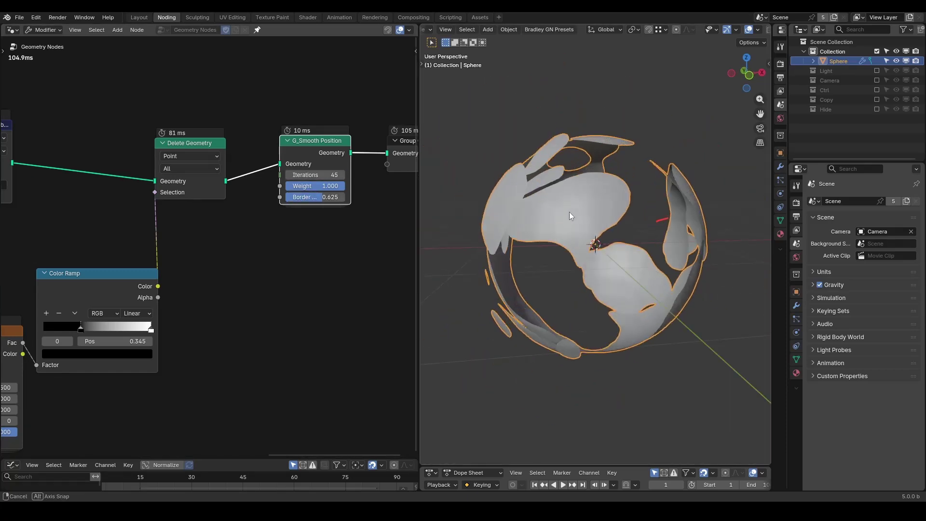
key("shift+a")
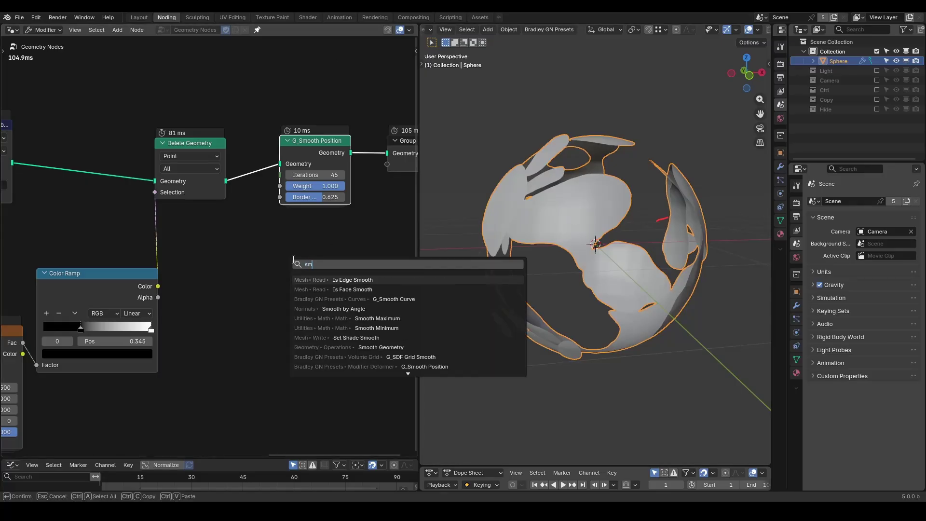
type("smooth geom")
key("Return")
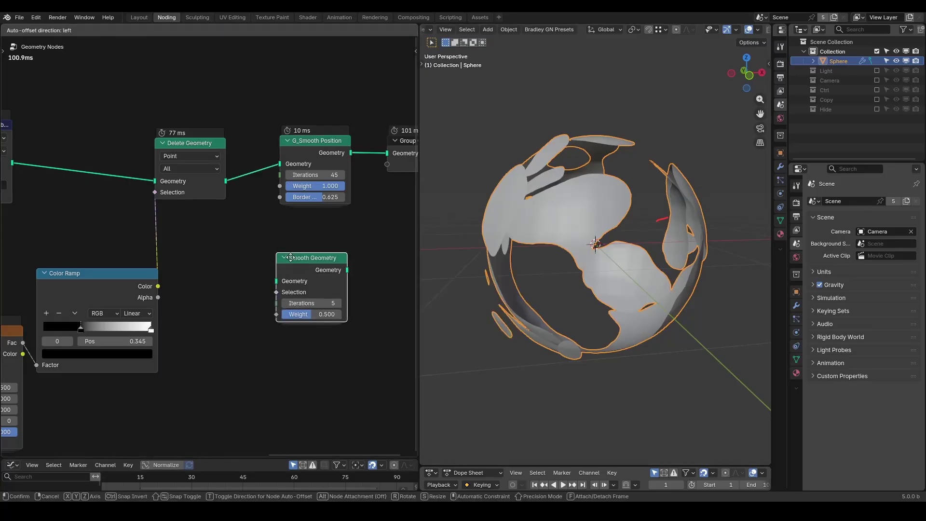
left_click(293, 259)
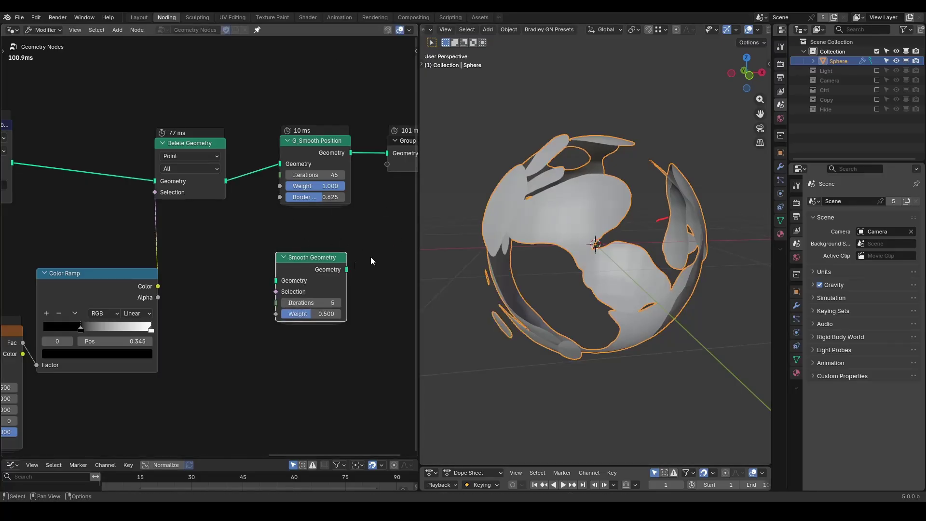
middle_click_drag(357, 283, 123, 252)
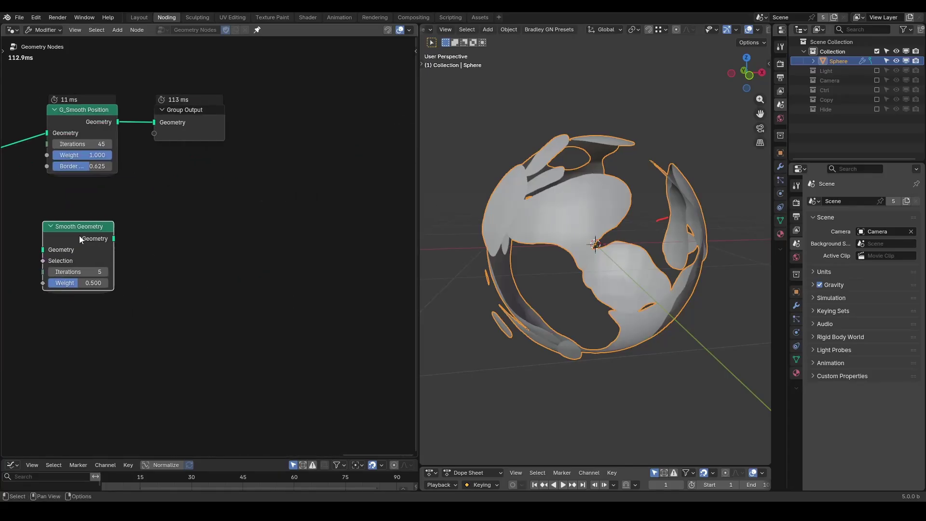
key("x")
Move Group Output further from G_Smooth Position and add a Separate Geometry node below the link between them.
left_click_drag(188, 110, 353, 109)
key("shift+a")
type("separate")
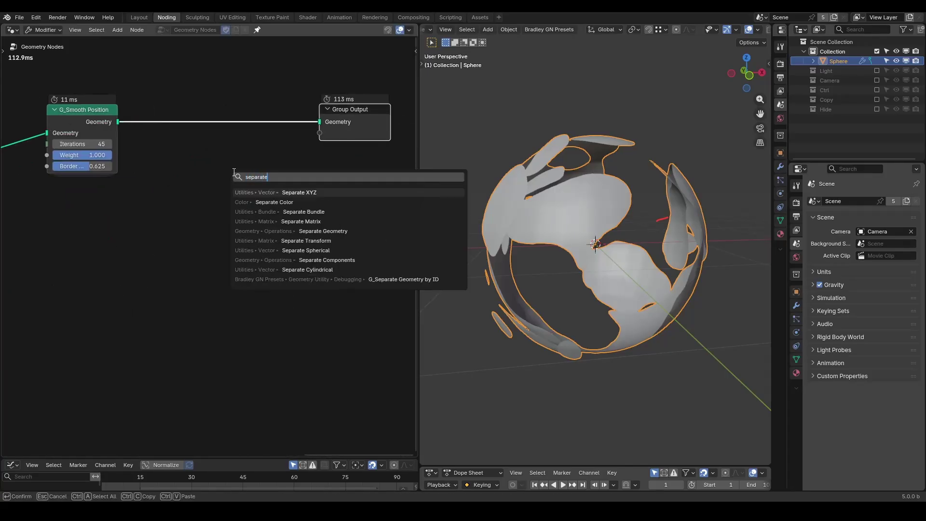
key("Down")
key("Down")
key("Down")
key("Down")
key("Return")
left_click(198, 179)
Add an Is Edge Boundary node beside the Separate Geometry node.
key("shift+a")
type("is")
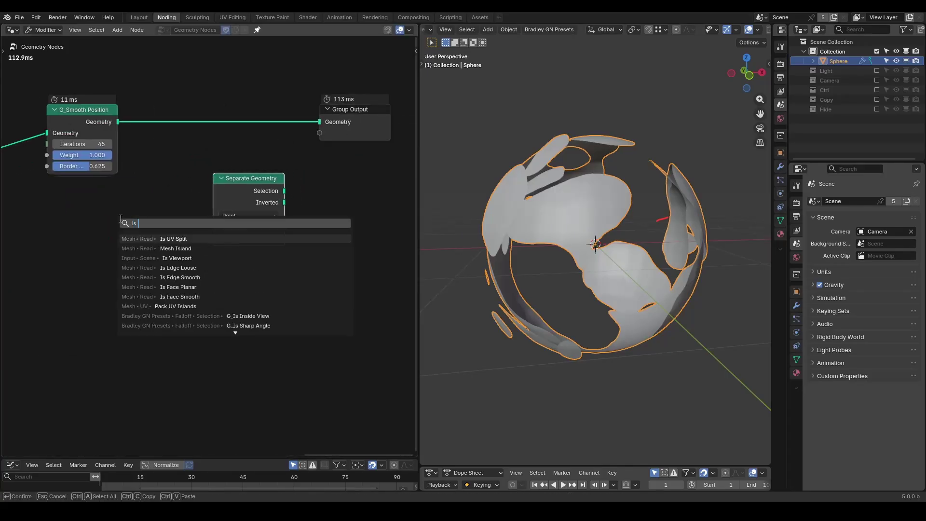
type(" edge bounda")
key("Return")
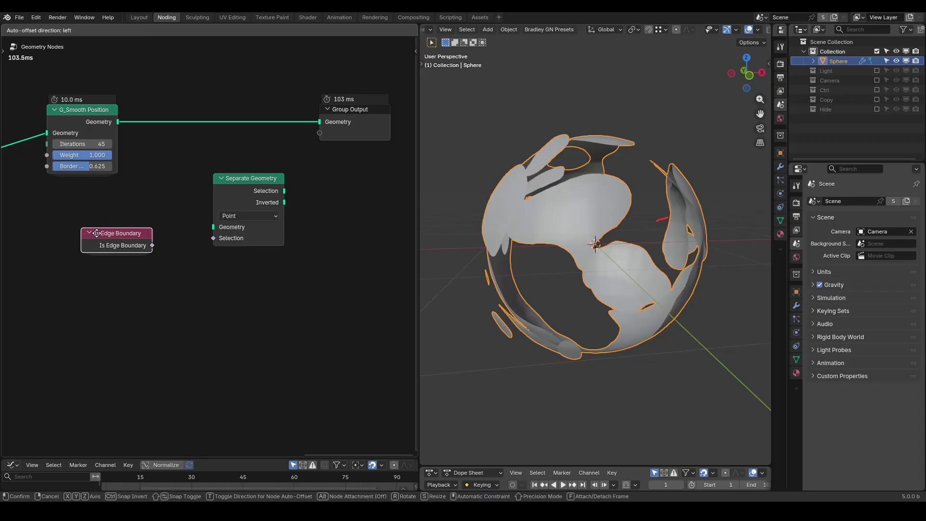
left_click(97, 233)
Feed the smoothed geometry and Is Edge Boundary into Separate Geometry, set its domain to Edge, and preview its Selection output in the viewport.
left_click_drag(118, 122, 213, 227)
left_click(250, 195, "ctrl+shift")
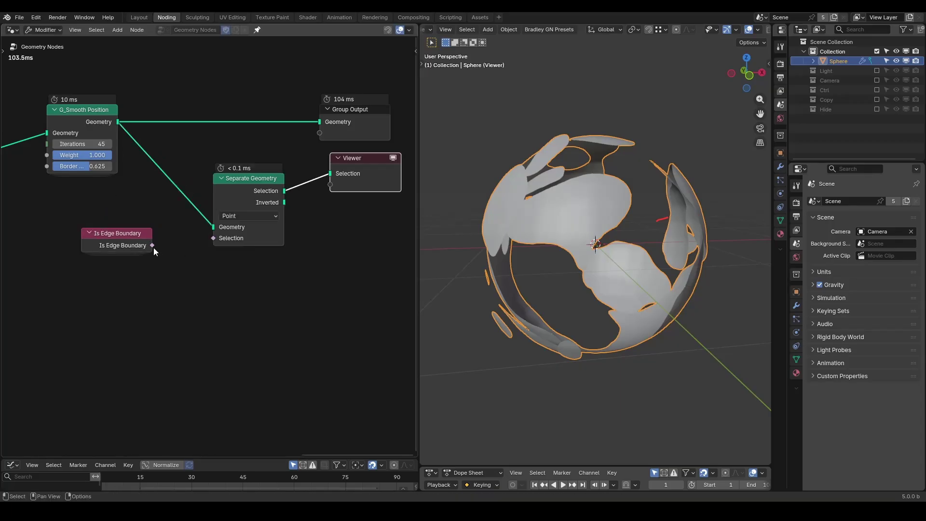
left_click_drag(152, 245, 214, 237)
left_click(241, 215)
left_click(241, 226)
left_click_drag(250, 199, 219, 209)
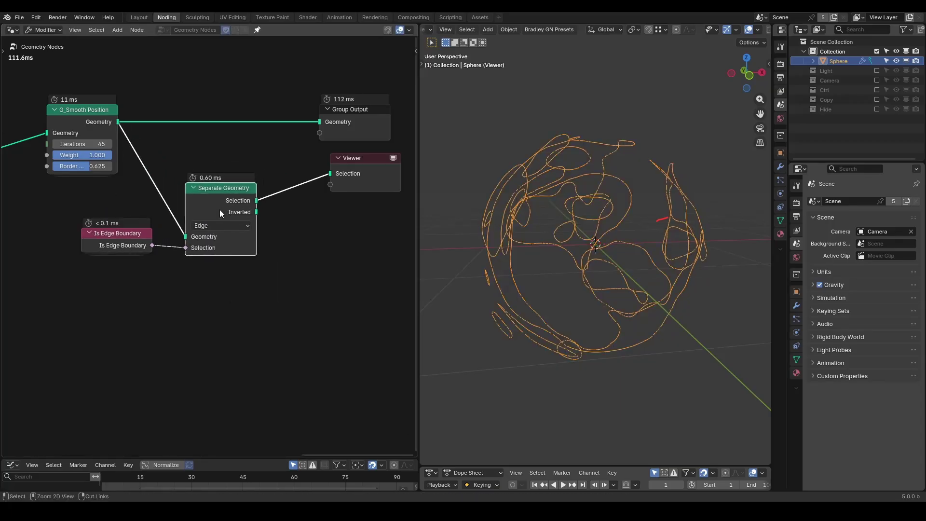
Insert a G_Bevel Curve node after Separate Geometry's Selection output and set its Decimal Shift to 2.
key("shift+a")
type("bevel")
key("Return")
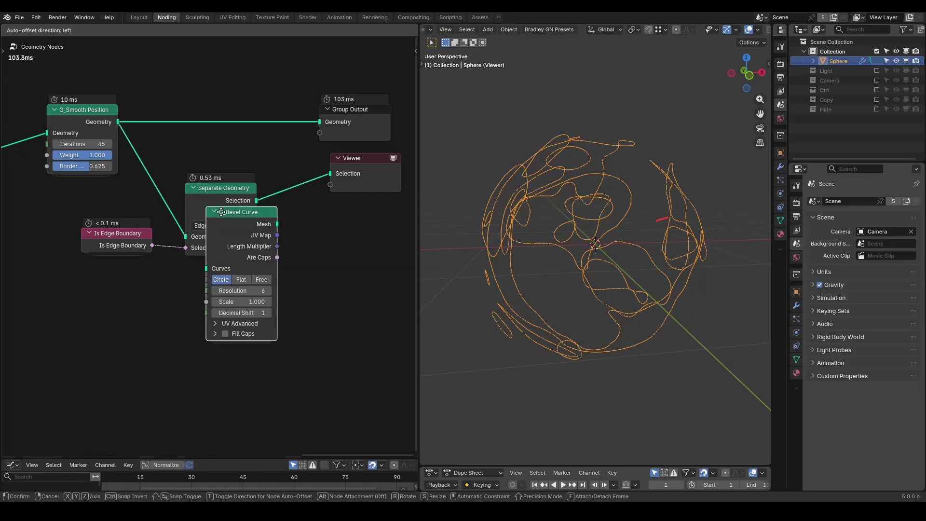
left_click(254, 176)
left_click(302, 277)
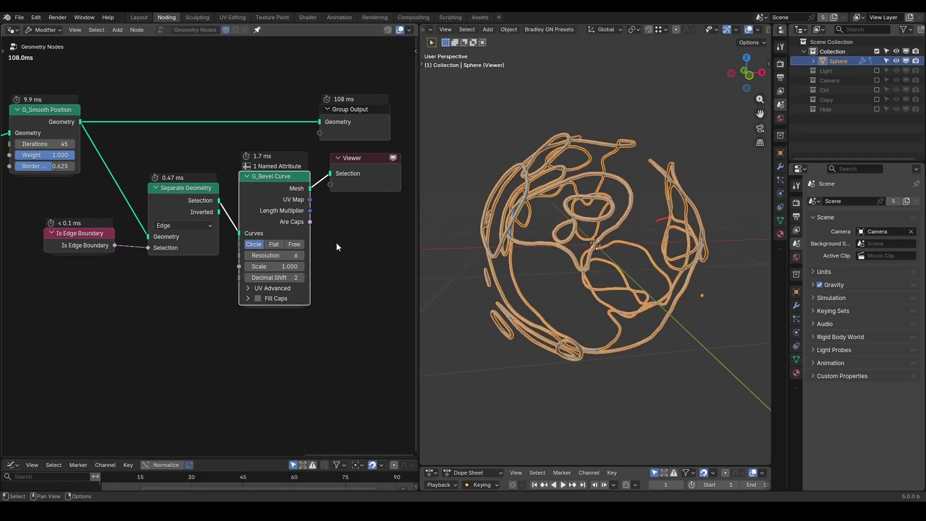
Insert a Join Geometry node before Group Output and link G_Bevel Curve's Mesh output into it.
key("shift+a")
type("jin")
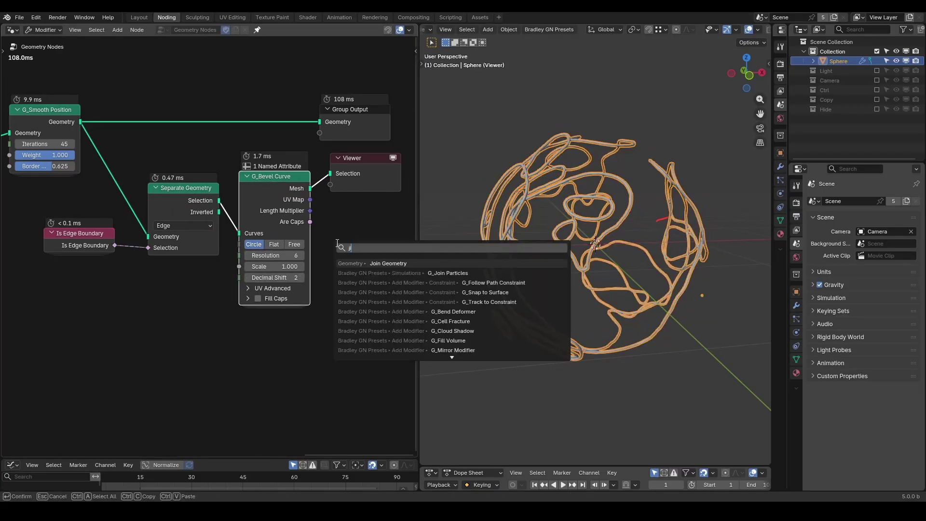
key("Return")
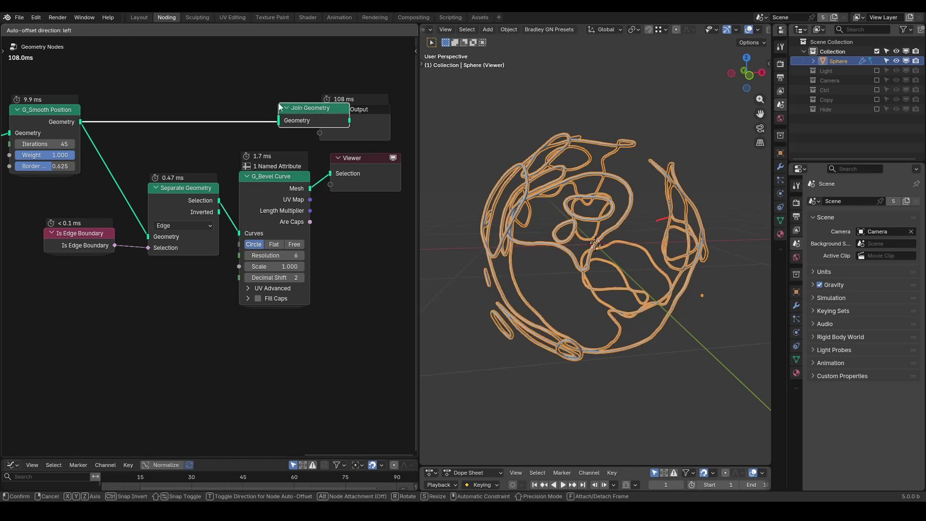
left_click(278, 108)
left_click_drag(310, 189, 232, 126)
Delete the Viewer node and tidy the spacing of the nodes around Join Geometry.
middle_click_drag(304, 176, 193, 223)
left_click(249, 206)
key("x")
left_click_drag(285, 116, 111, 184)
key("g")
key("x")
left_click(244, 188)
Insert a Set Material node between Join Geometry and Group Output.
key("shift+a")
type("s")
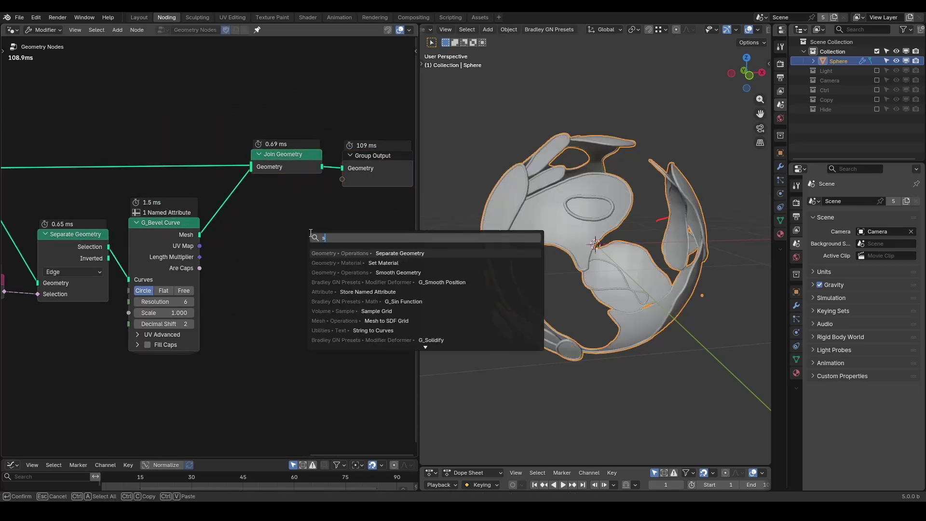
type("et")
key("Return")
left_click(315, 154)
Create a new material for the sphere and assign it in the Set Material node.
left_click(795, 372)
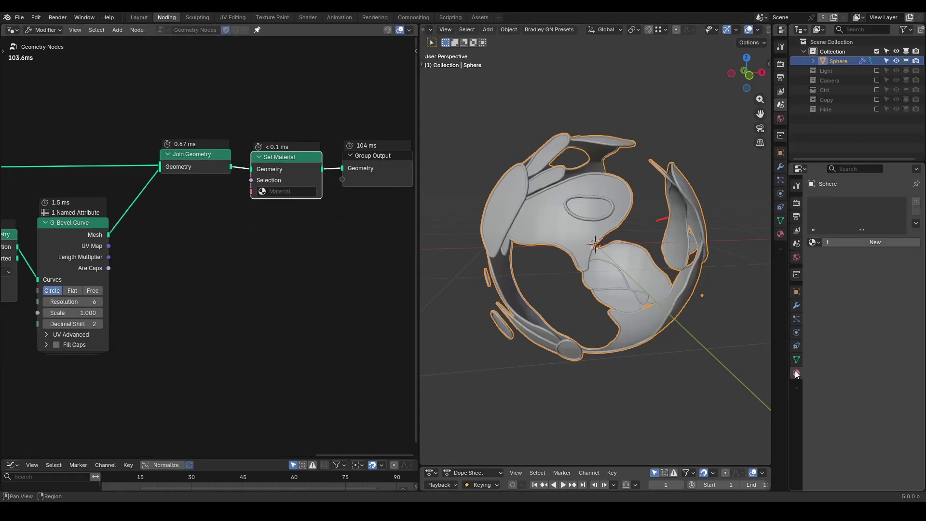
left_click(835, 242)
left_click(290, 191)
left_click(289, 208)
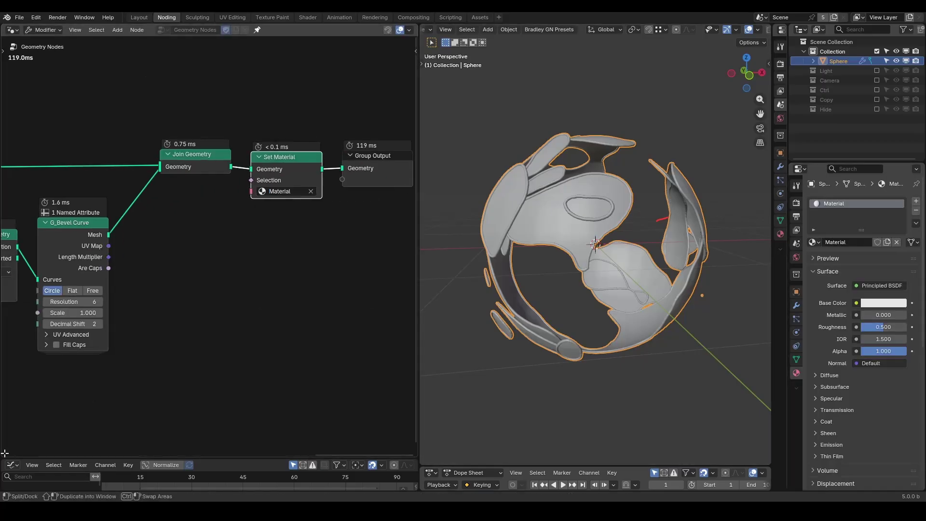
Split the node editor horizontally and switch the lower area to the Shader Editor.
left_click_drag(5, 453, 14, 244)
left_click(12, 248)
left_click(48, 326)
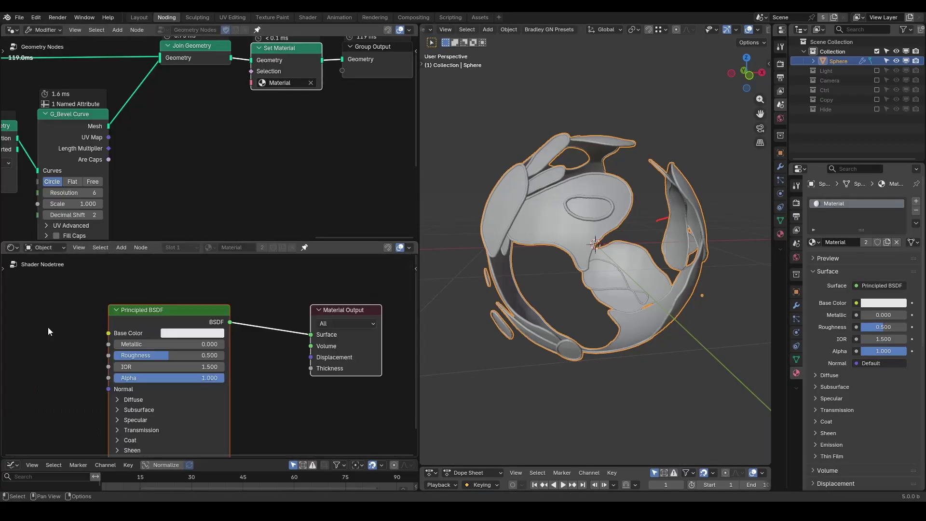
Add an Attribute node reading "C" to the material and connect its Color output to the Principled BSDF's Base Color.
middle_click_drag(47, 327, 187, 312)
key("shift+a")
type("a")
key("Return")
left_click(99, 294)
left_click(130, 366)
type("C")
left_click_drag(165, 307, 248, 318)
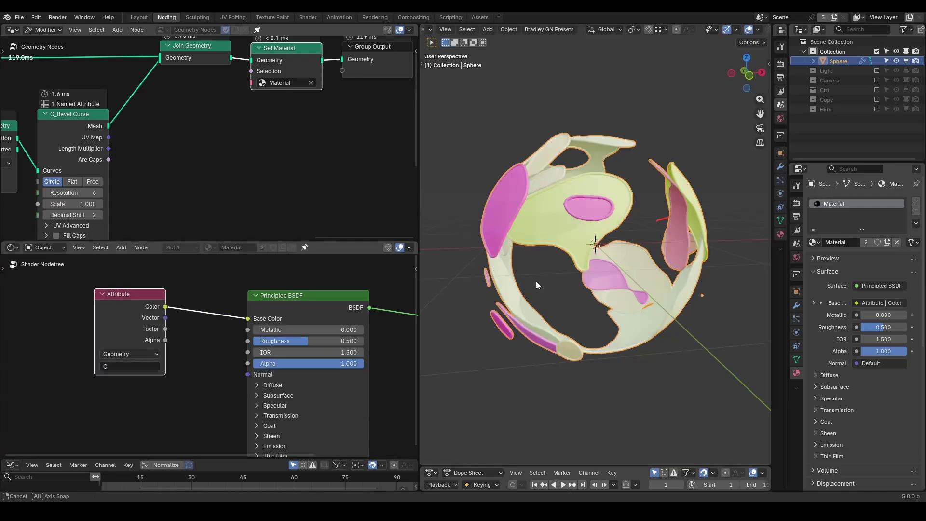
Inspect the coloured shells, then enlarge the geometry node editor and examine the complete node tree.
middle_click_drag(536, 281, 487, 278)
left_click_drag(277, 241, 279, 407)
scroll(241, 275, "down", 11)
middle_click_drag(164, 254, 345, 252)
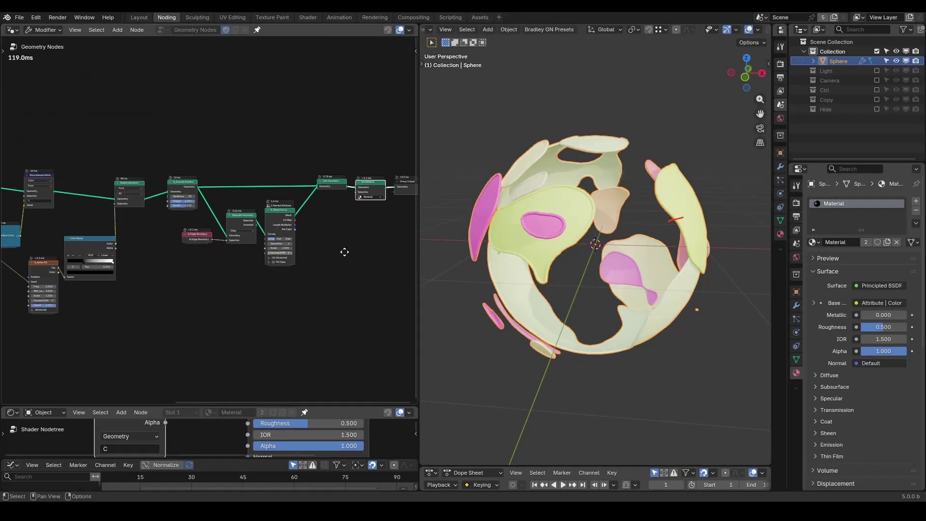
scroll(350, 252, "down", 2)
scroll(284, 260, "down", 1)
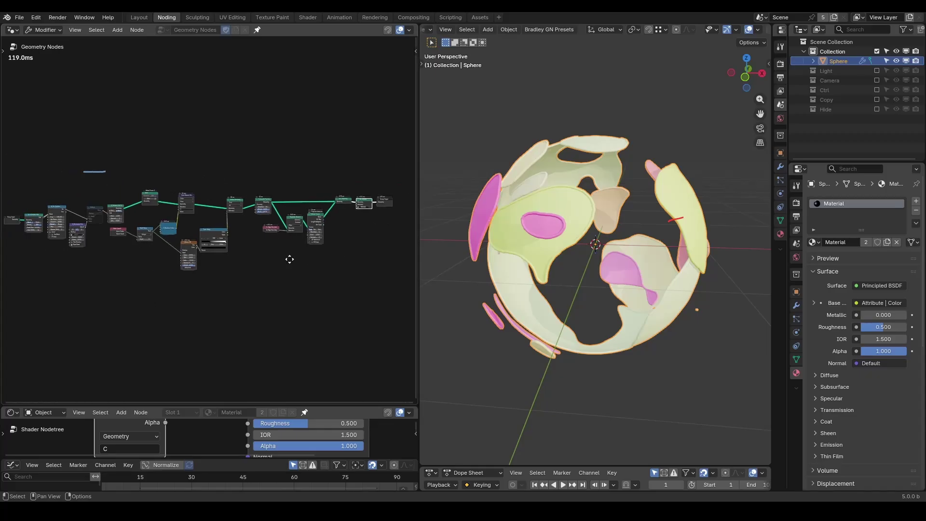
middle_click_drag(289, 260, 297, 259)
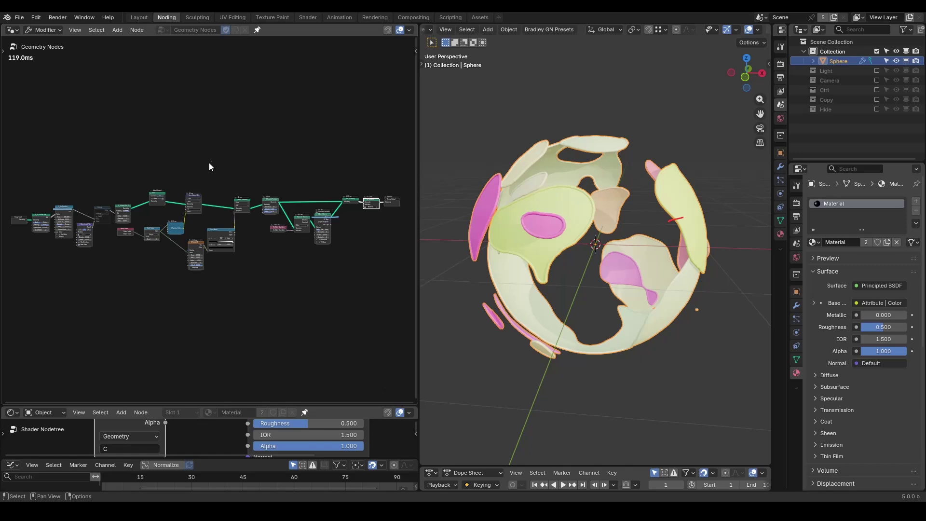
Move the Group Input node away from the rest of the tree and circle it with an annotation stroke.
middle_click_drag(184, 189, 242, 182)
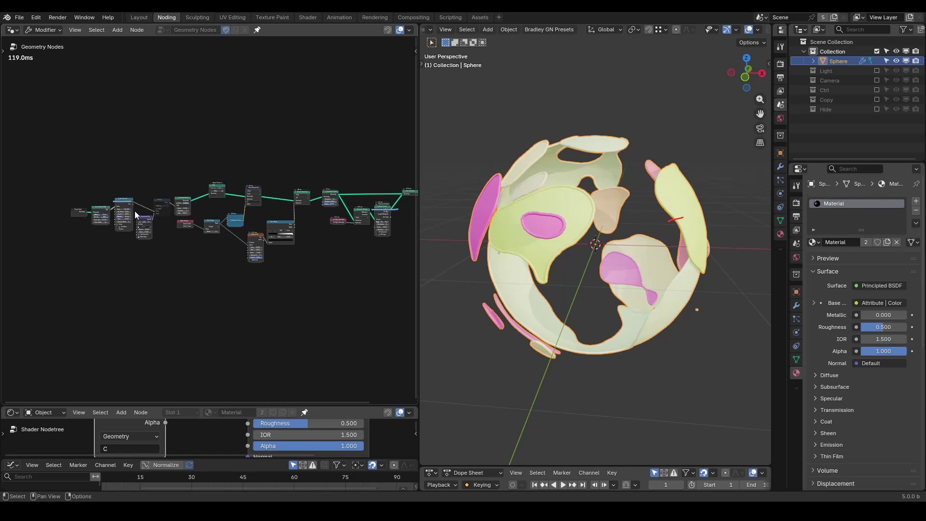
mouse_move(79, 212)
left_mouse_down()
mouse_move(52, 210)
mouse_move(62, 187)
mouse_move(113, 167)
left_mouse_up()
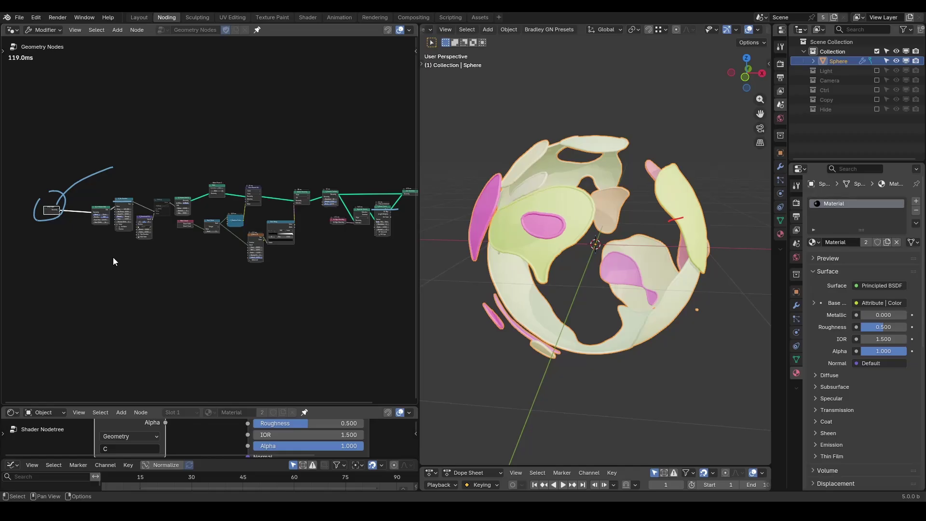
middle_click_drag(259, 276, 222, 276)
scroll(221, 280, "down", 1)
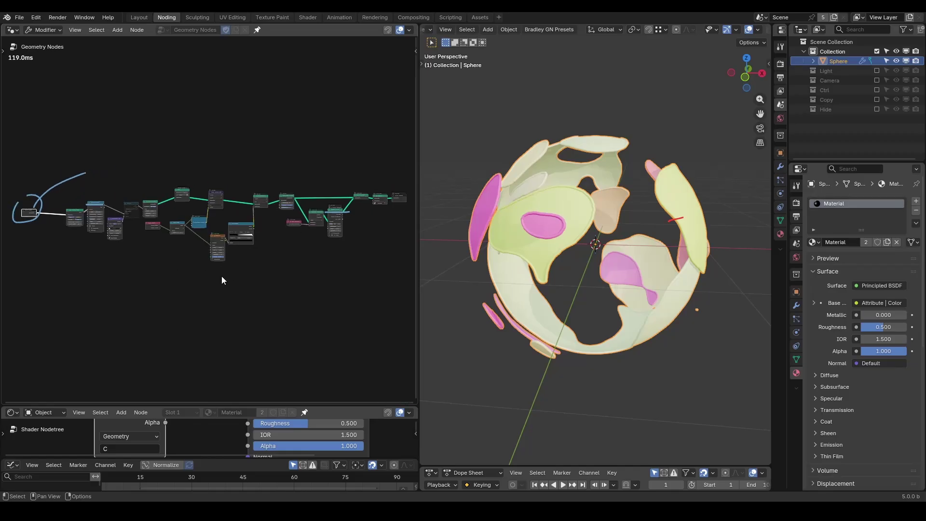